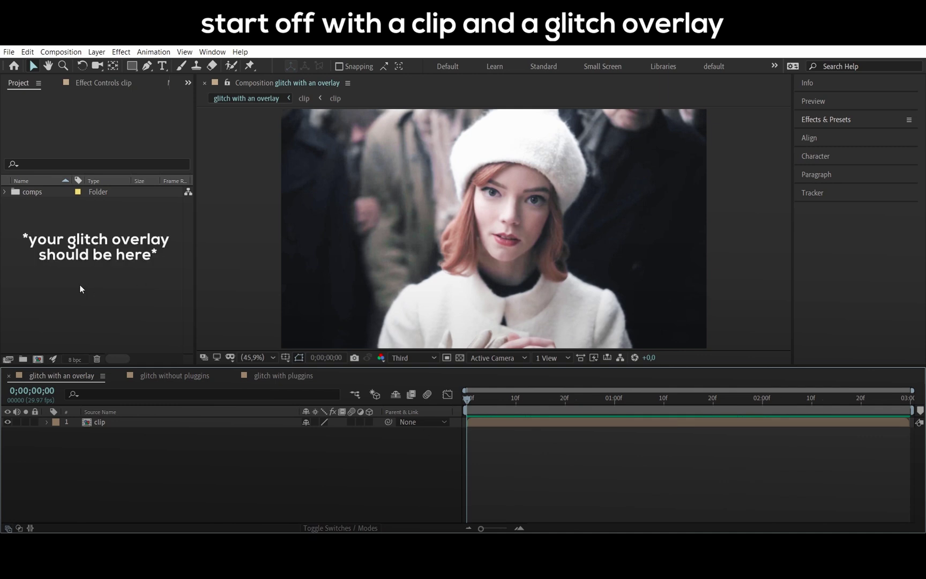
Browse Motion Bro's 12. Glitch Overlays collection and widen the library panel to see previews
left_click(104, 293)
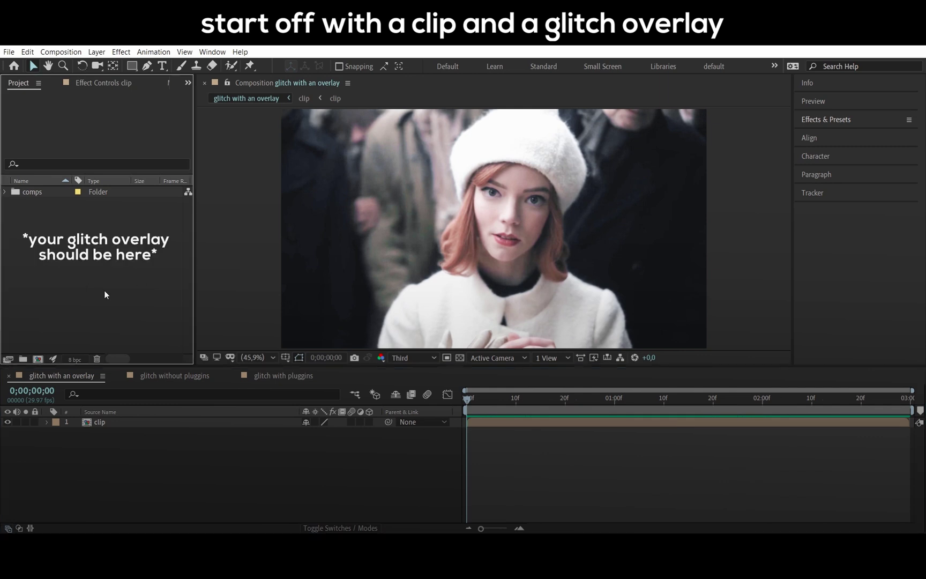
left_click(166, 84)
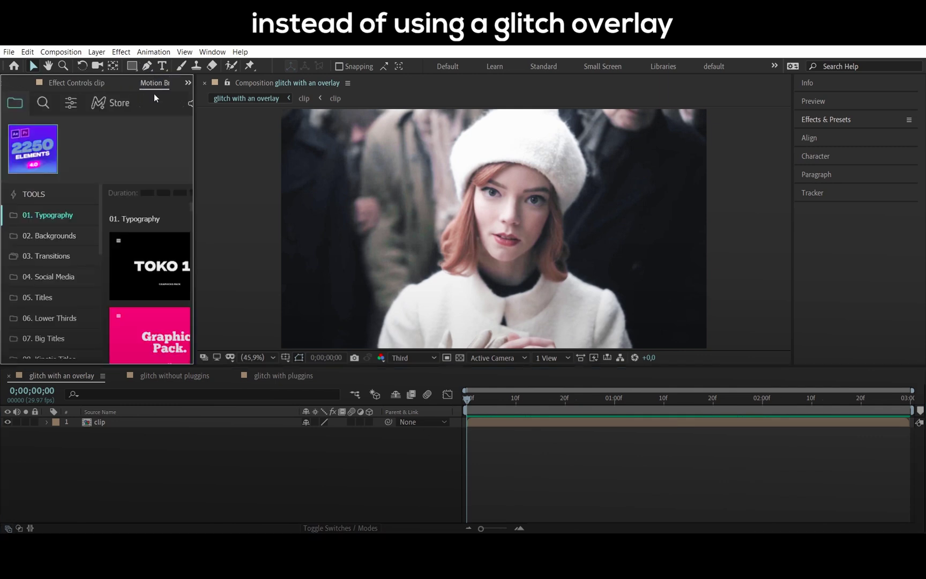
left_click(155, 84)
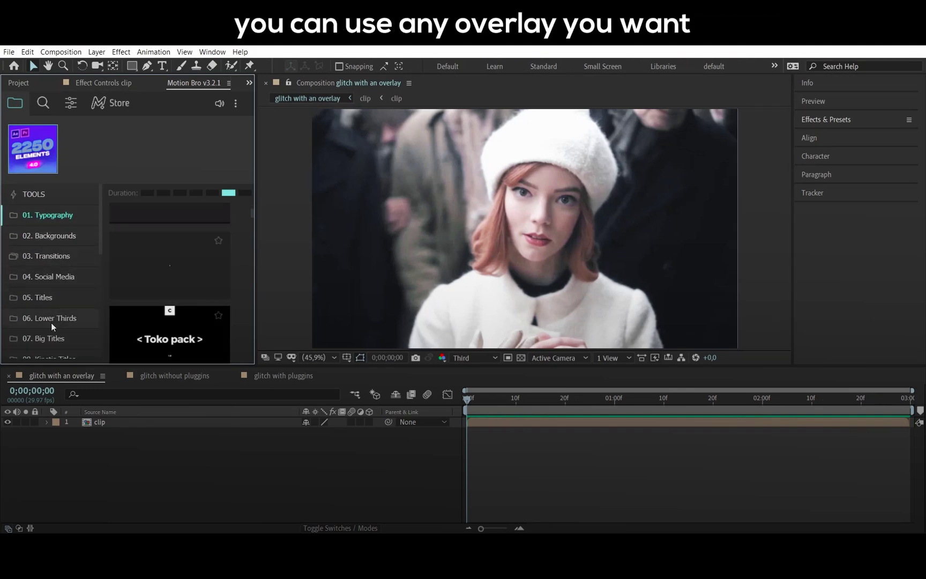
scroll(54, 279, "down", 5)
left_click(49, 237)
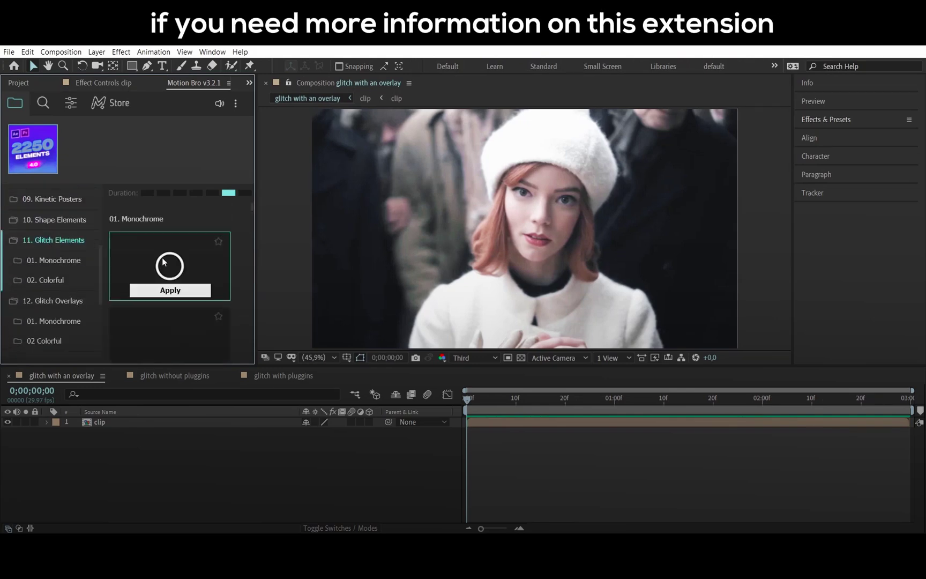
mouse_move(170, 263)
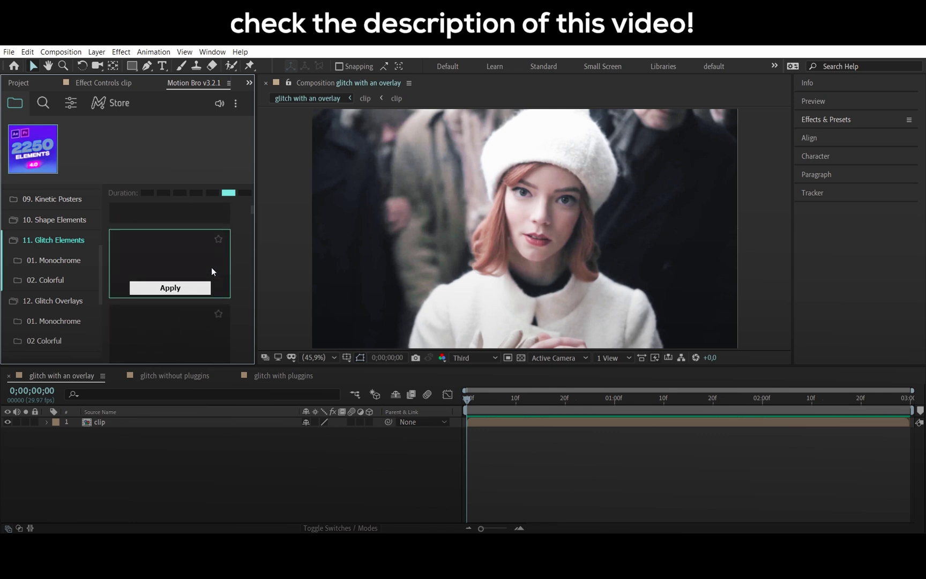
scroll(211, 284, "up", 1)
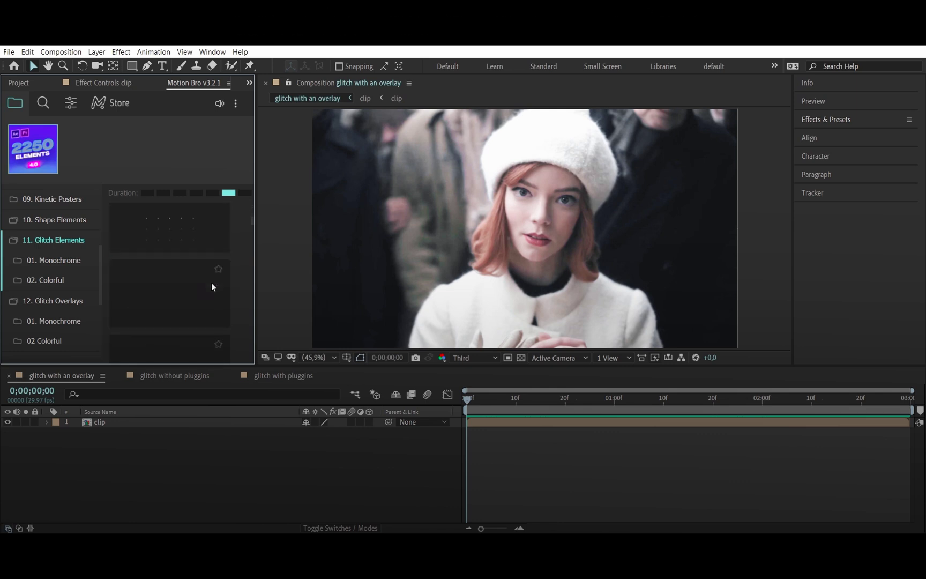
left_click(43, 300)
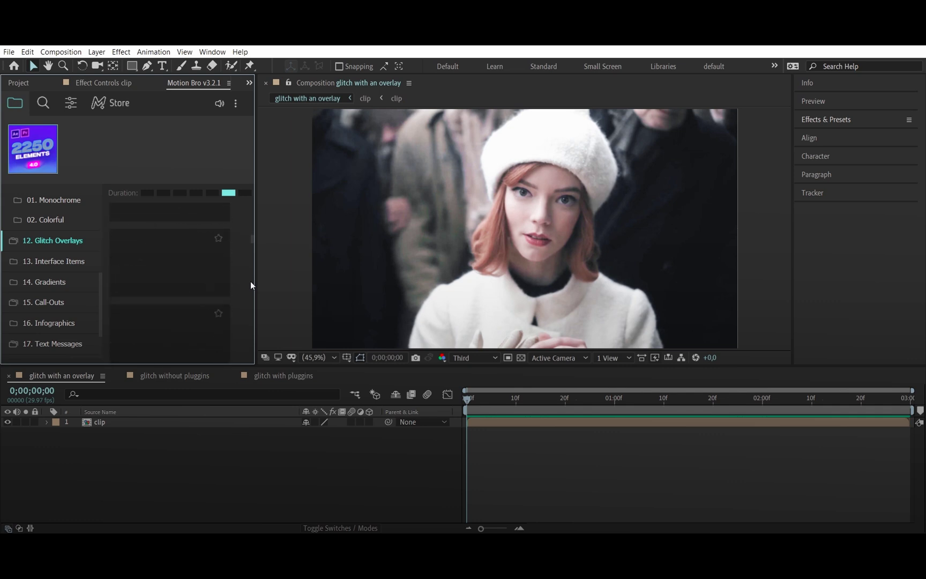
left_click_drag(255, 232, 263, 232)
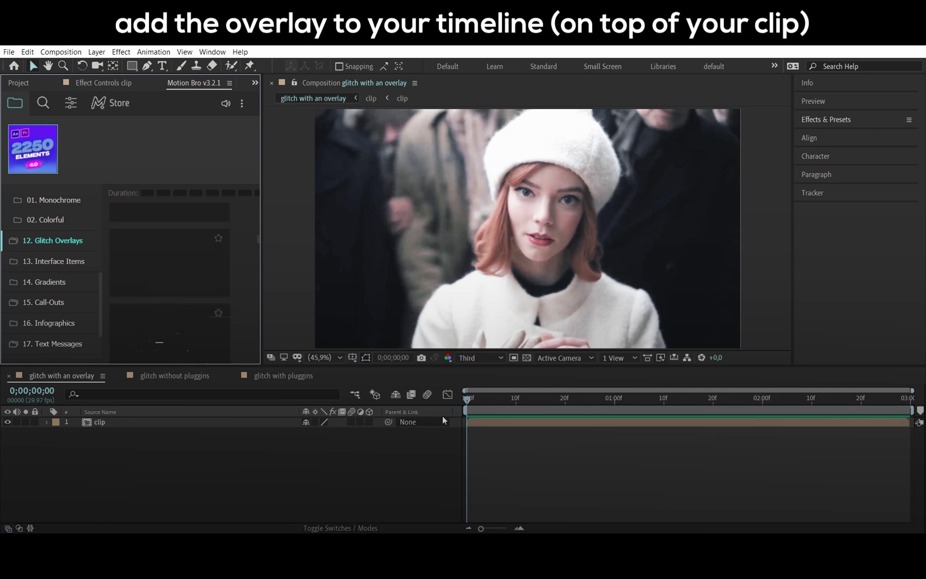
Add Glitch_Overlay_Monochrome_21 above the clip and apply the motion tile 1920x1080 preset
left_click_drag(442, 420, 531, 480)
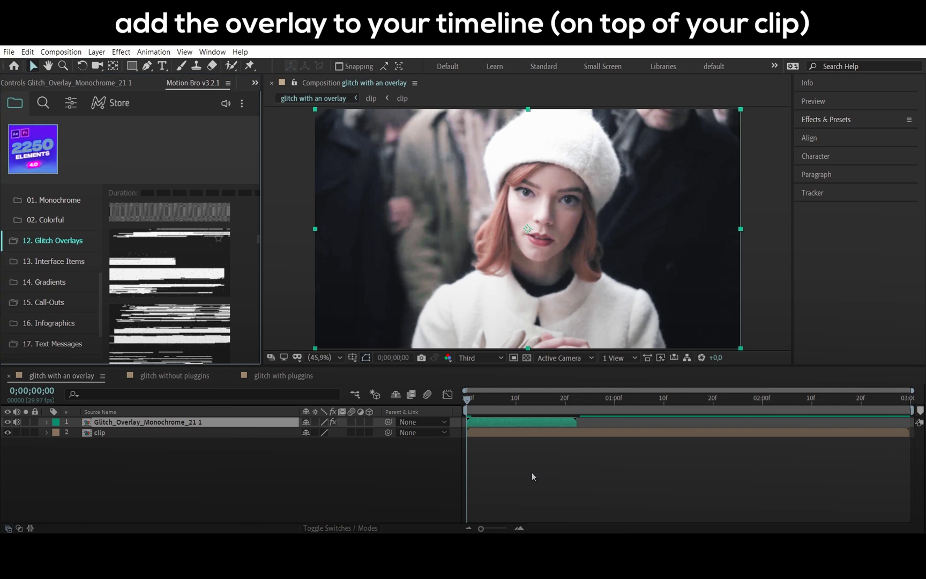
left_click(532, 473)
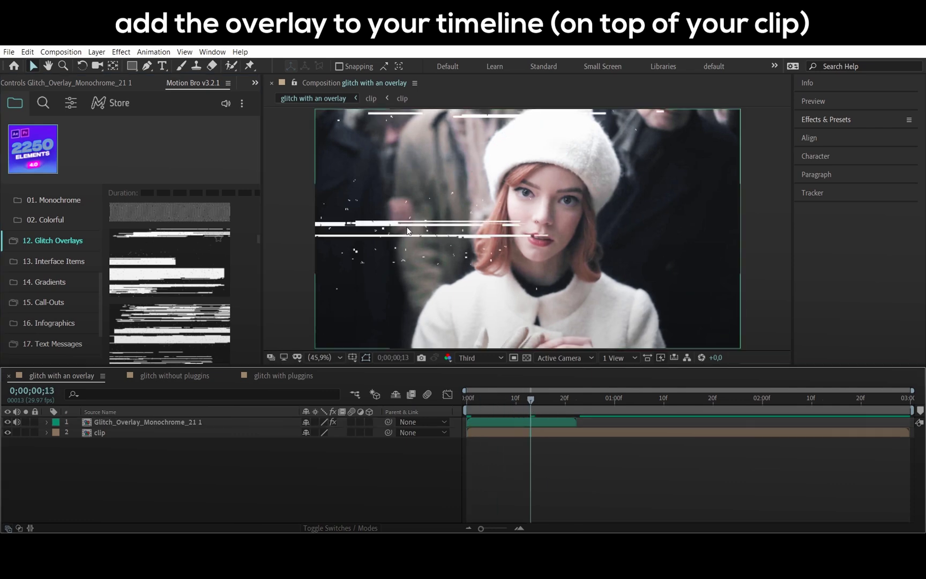
left_click(843, 118)
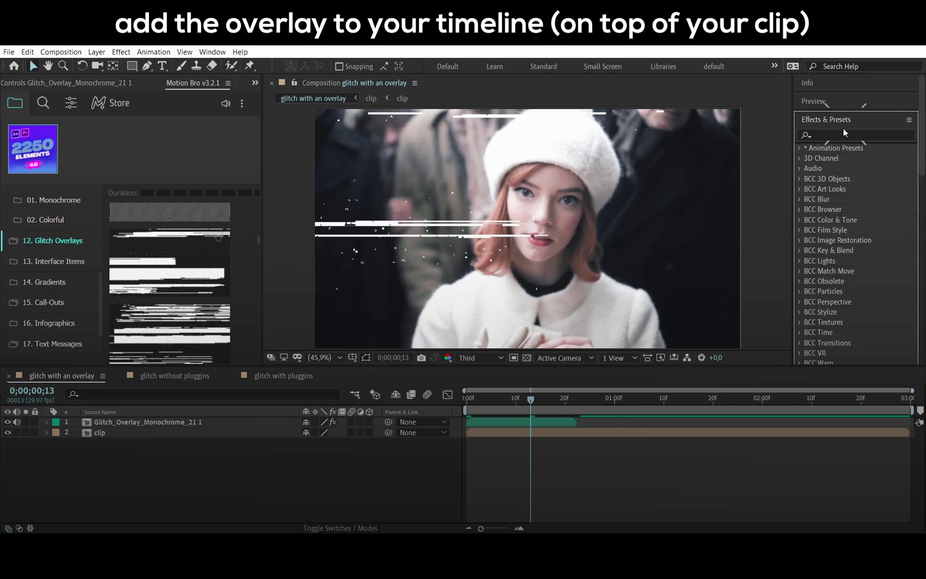
type("motion")
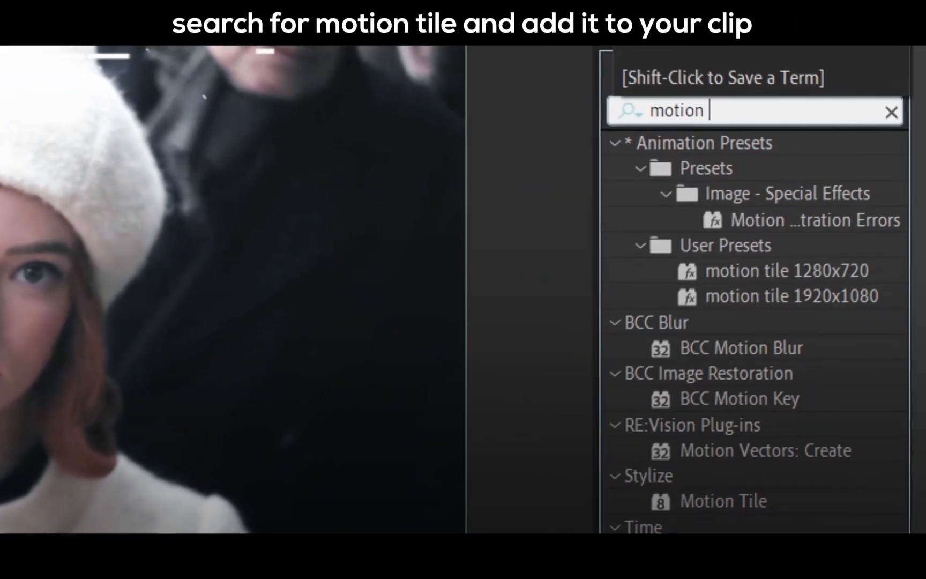
type(" tile")
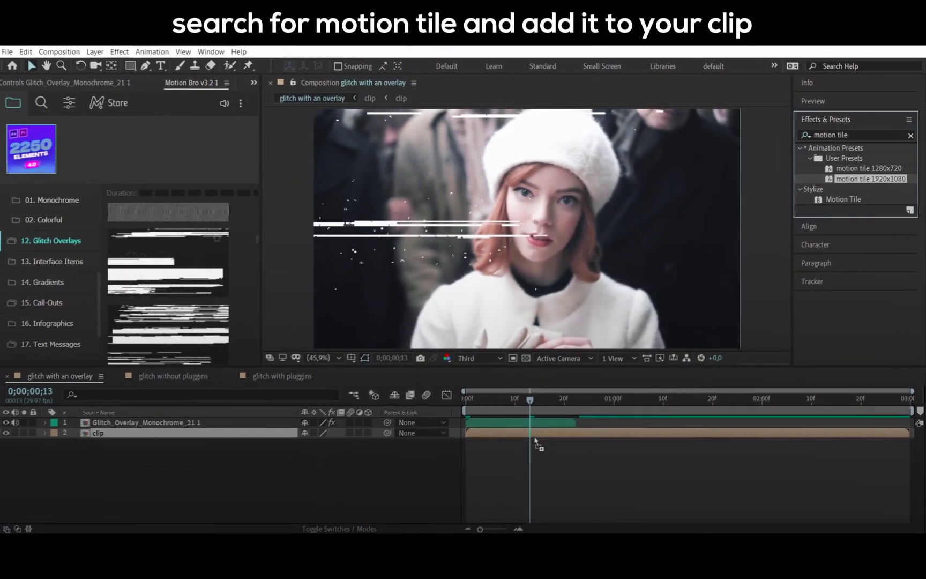
left_click_drag(792, 220, 535, 435)
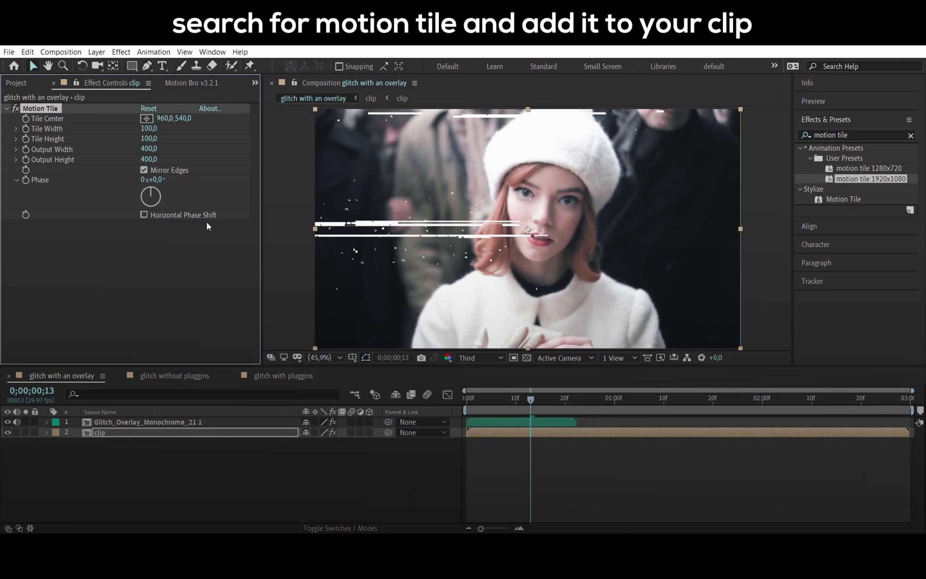
left_click(654, 412)
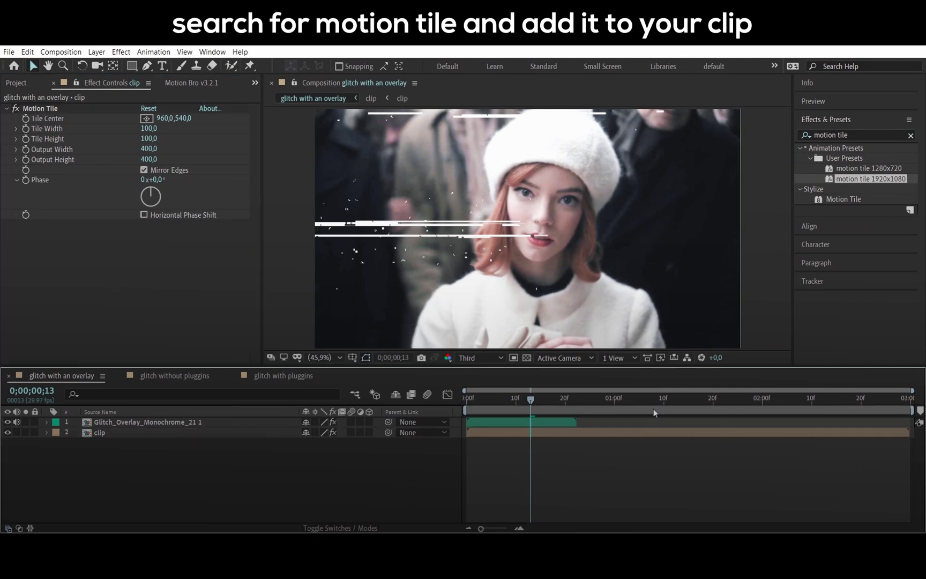
Apply the Distort > Displacement Map effect to the clip layer
left_click(909, 136)
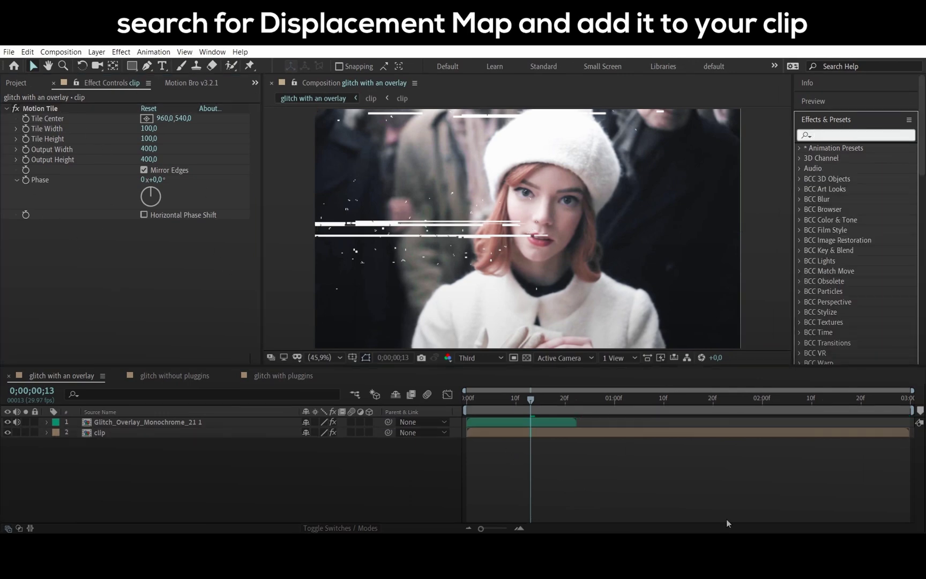
type("displa")
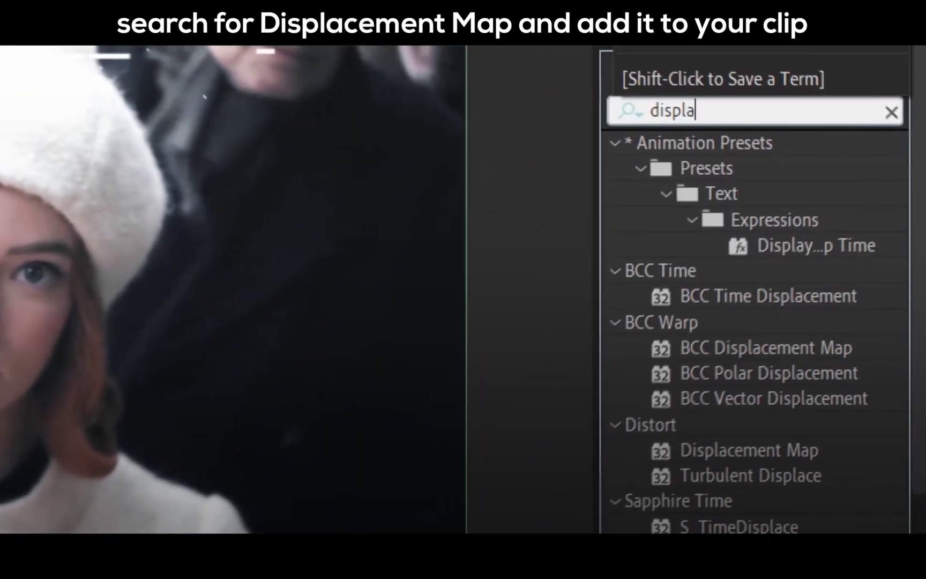
type("cement")
left_click(782, 323)
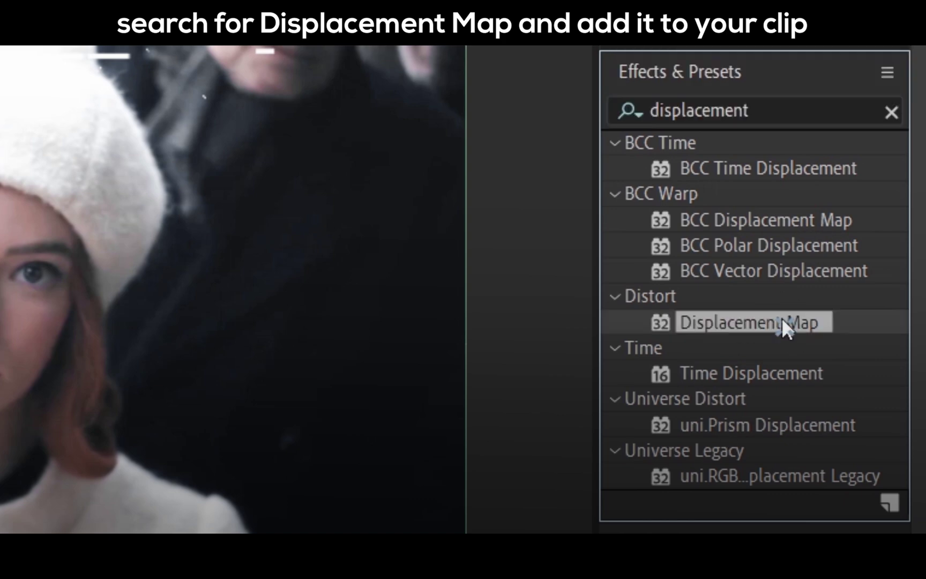
left_click_drag(763, 330, 507, 439)
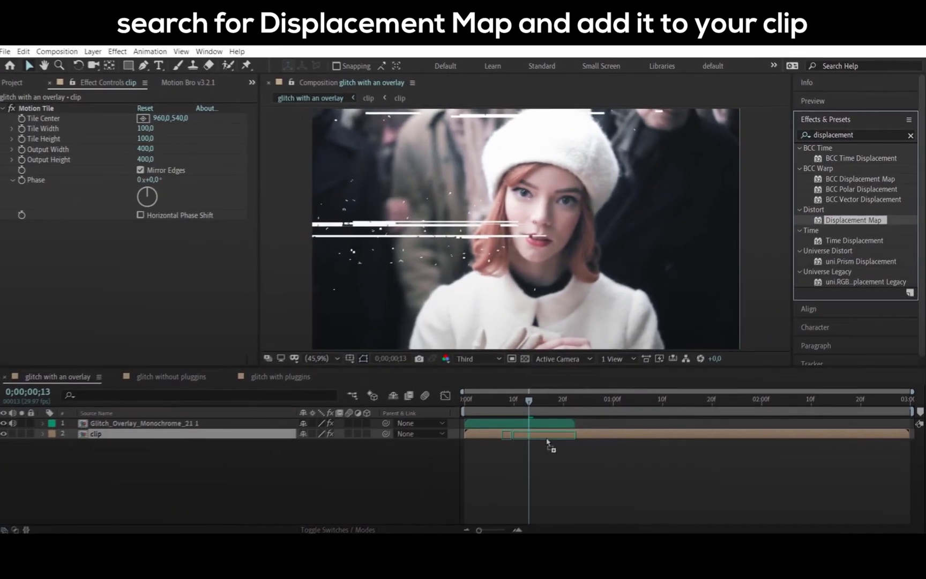
left_click_drag(220, 437, 228, 435)
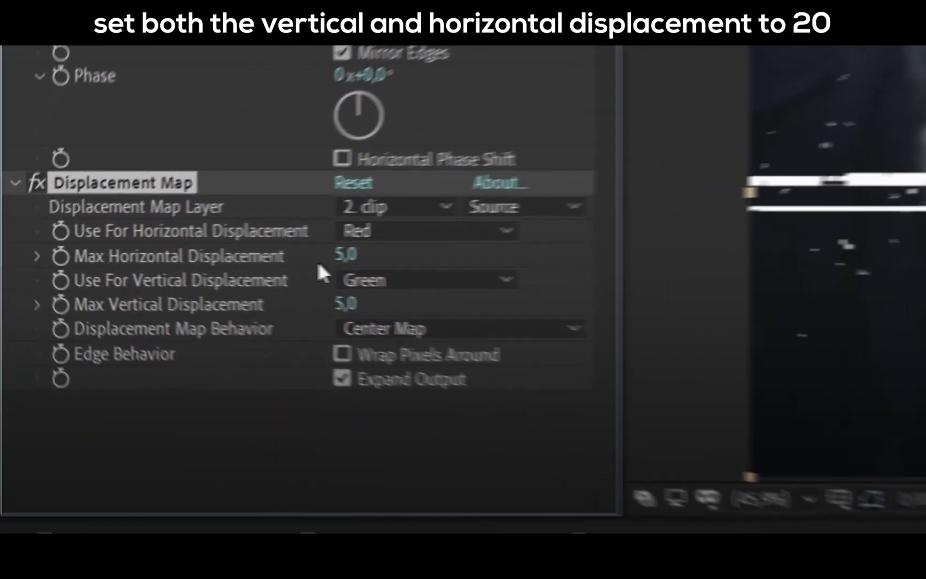
Set Displacement Map to 20 and use the glitch overlay as its map layer
left_click(145, 256)
type("20")
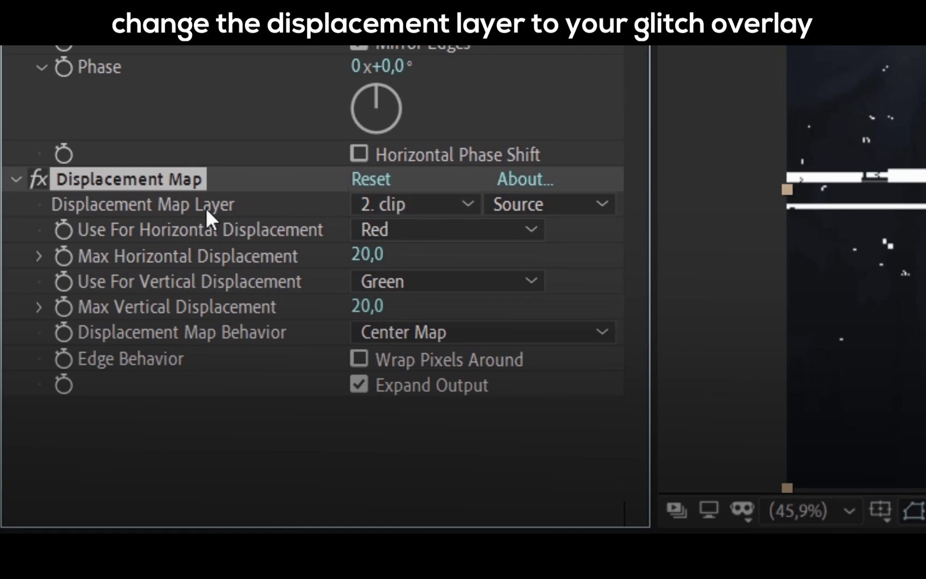
left_click(428, 204)
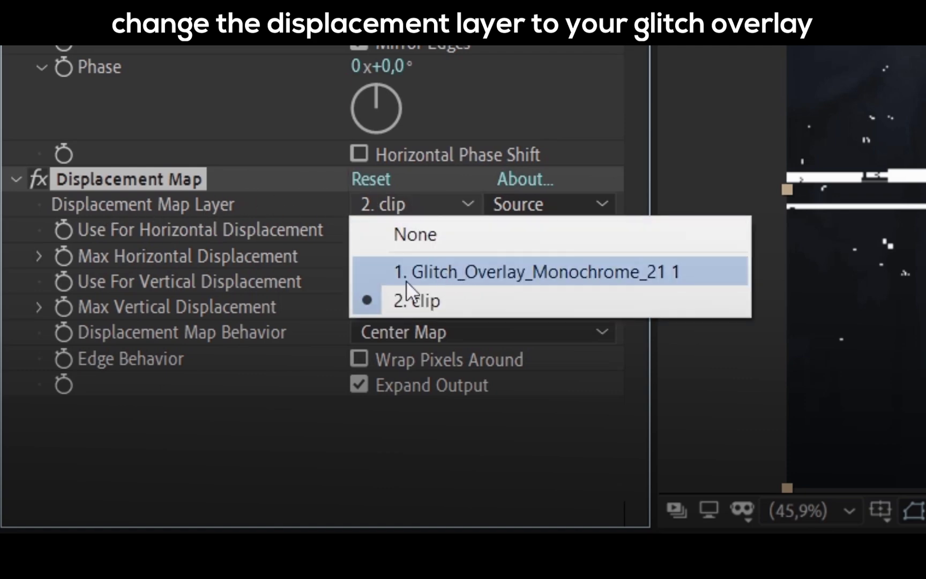
left_click(490, 265)
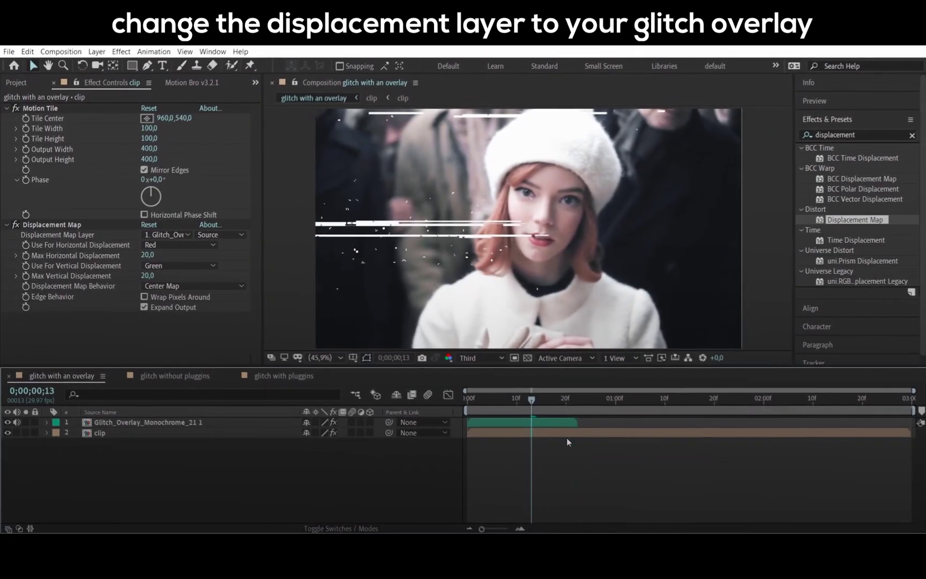
Hide the glitch overlay, preview the glitch, and park the playhead near frame 22
left_click(463, 411)
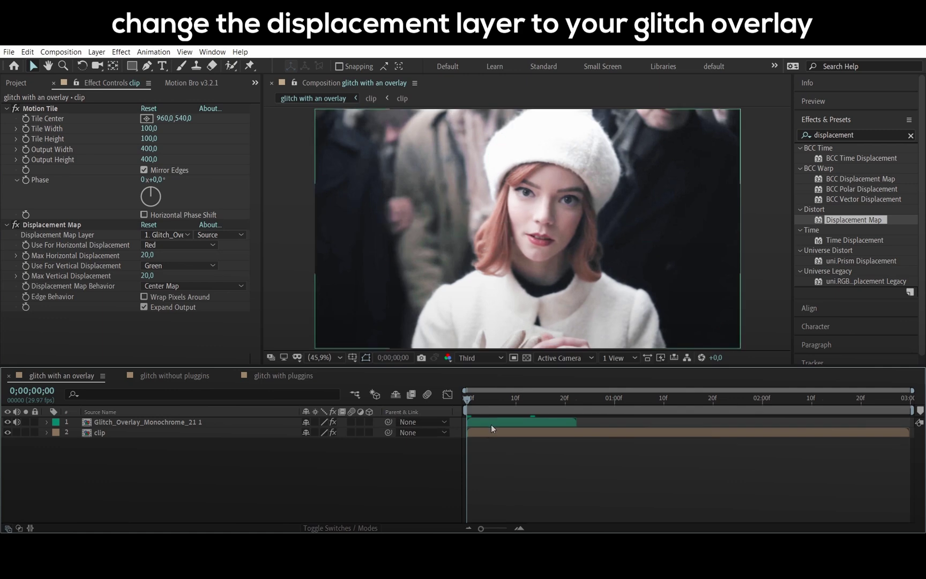
left_click(119, 424)
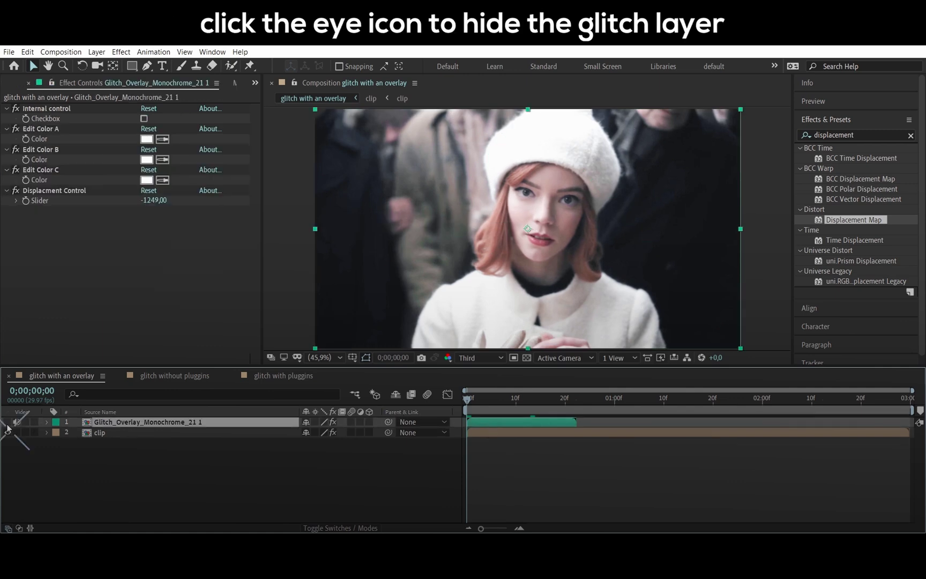
left_click(527, 467)
key("space")
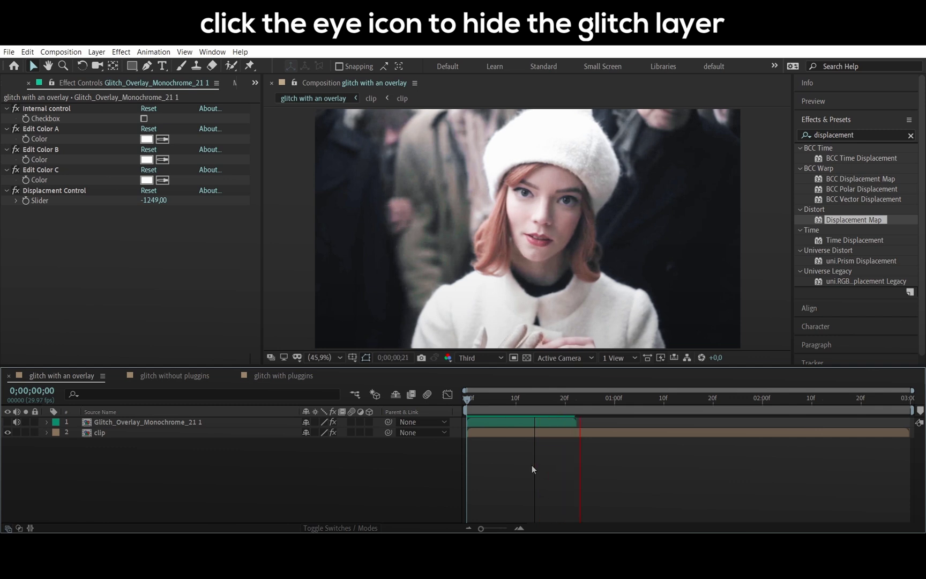
left_click(468, 401)
key("space")
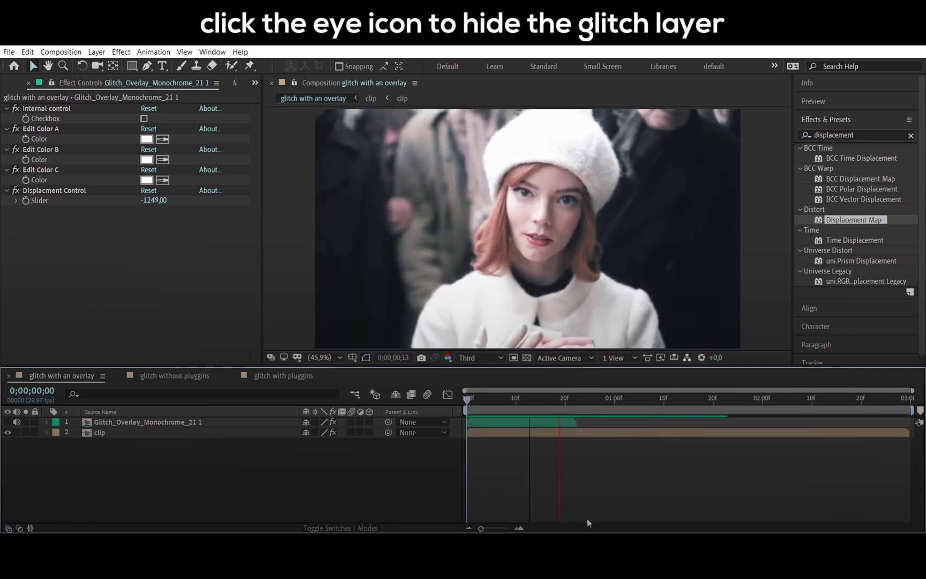
left_click(579, 403)
left_click_drag(578, 402, 576, 404)
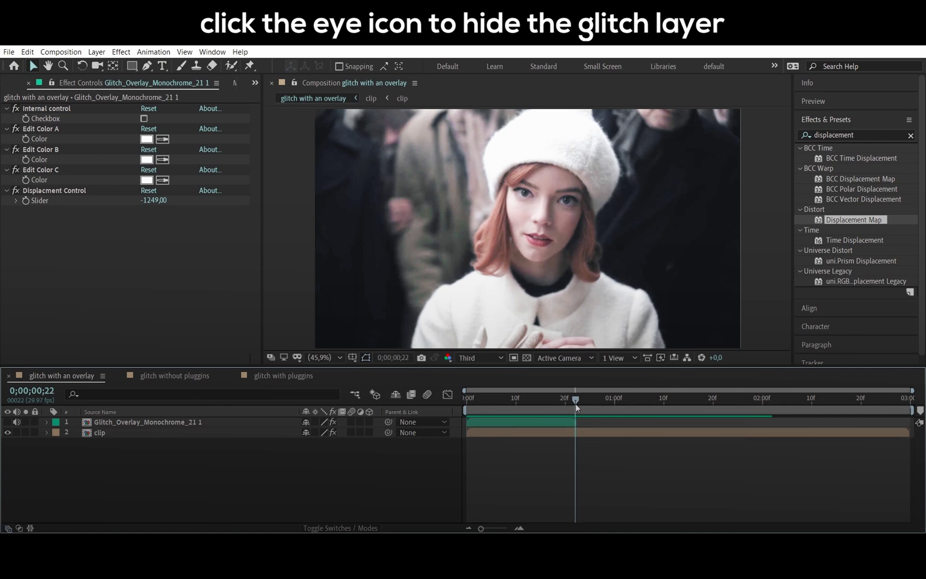
left_click(572, 435)
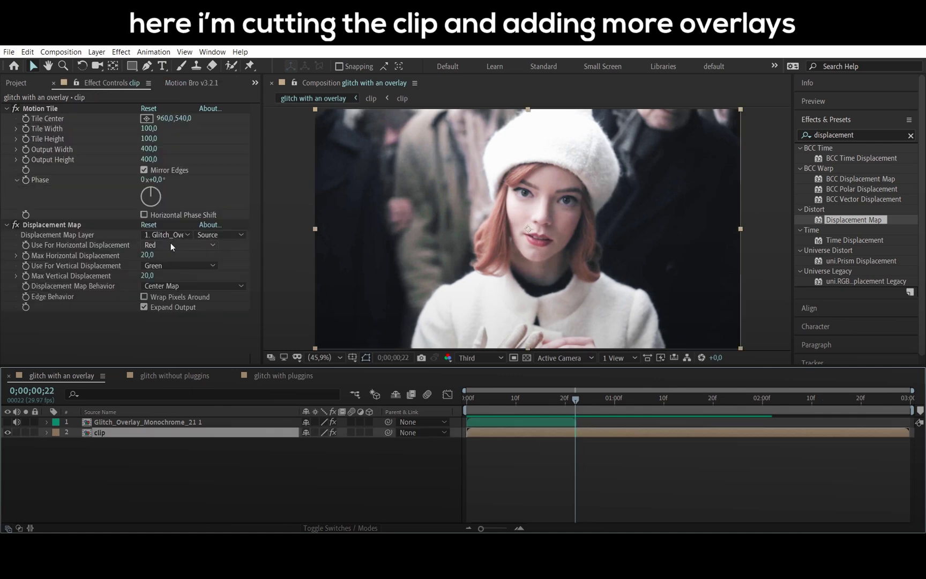
Split the clip, add another glitch overlay, and make it the second piece's displacement map
key("ctrl+shift+d")
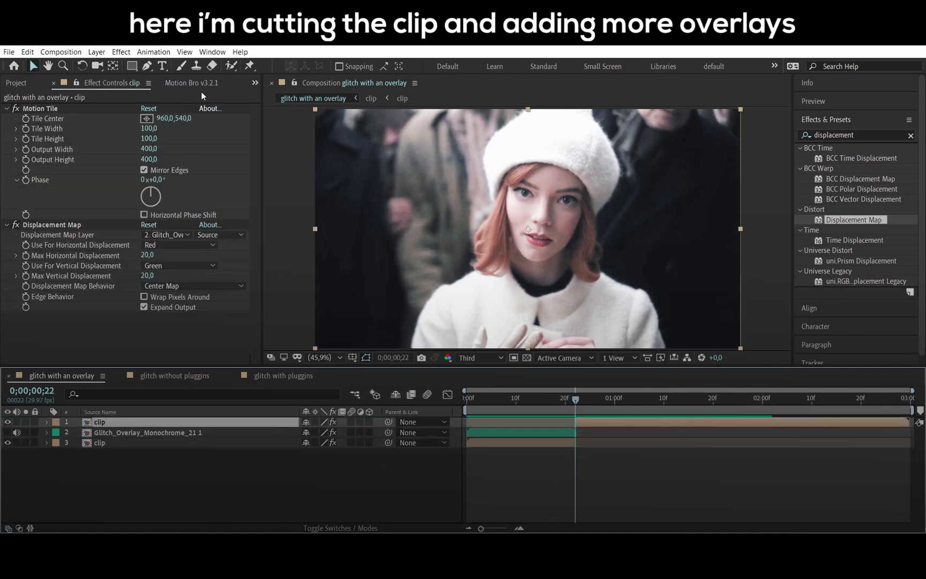
left_click(191, 83)
left_click(196, 322)
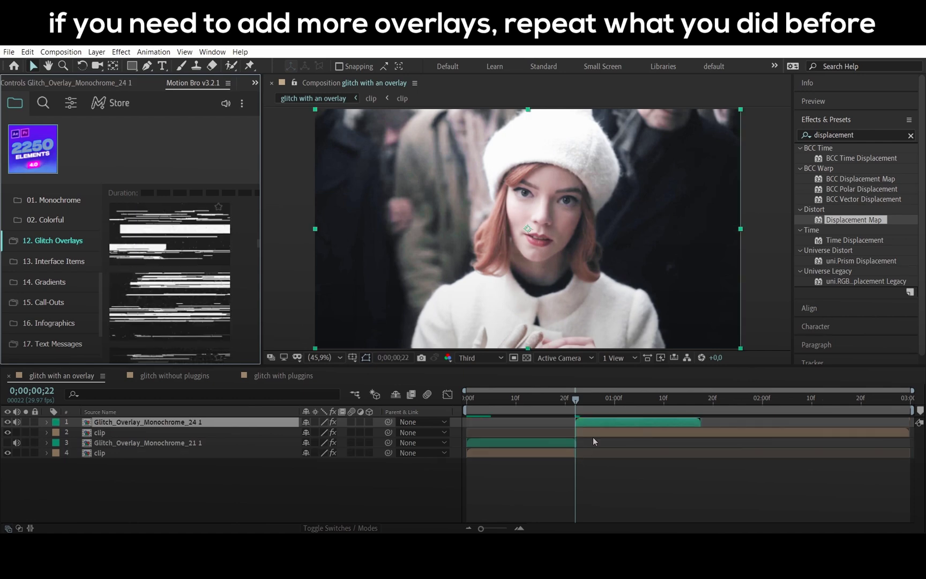
left_click(95, 83)
left_click(181, 238)
left_click(185, 262)
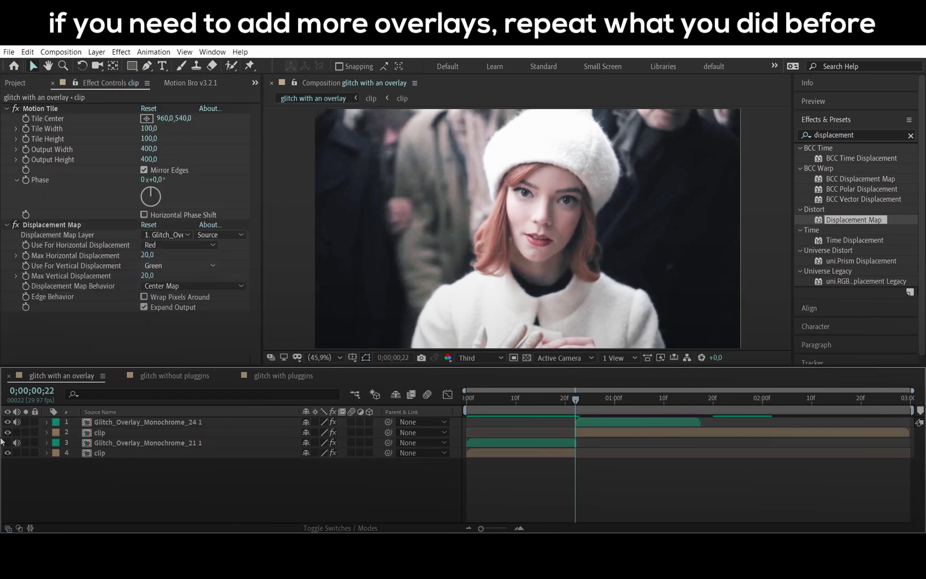
Split the clip again at 1;18 and add Glitch_Overlay_Monochrome_32 above it
left_click(701, 407)
left_click(707, 433)
key("ctrl+shift+d")
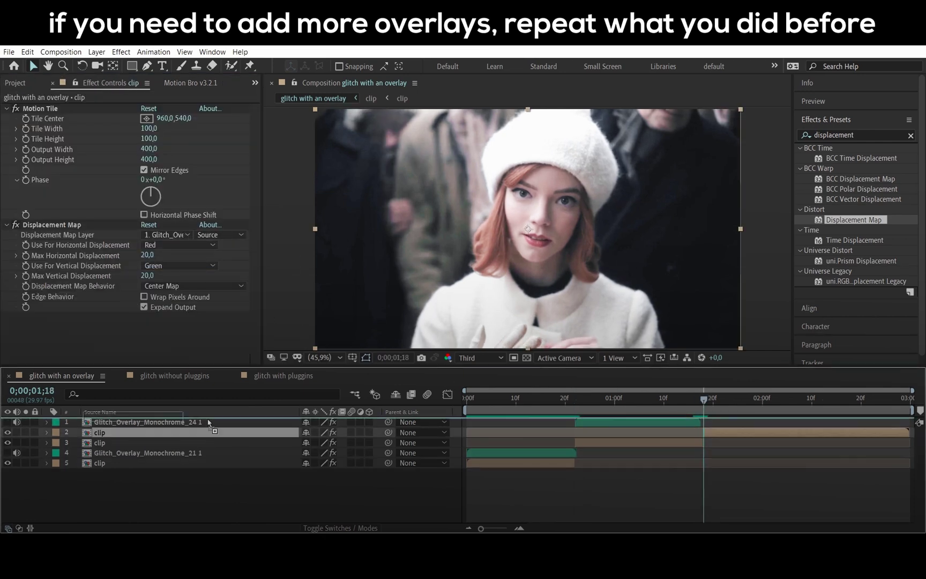
key("ctrl+bracketright")
left_click(204, 83)
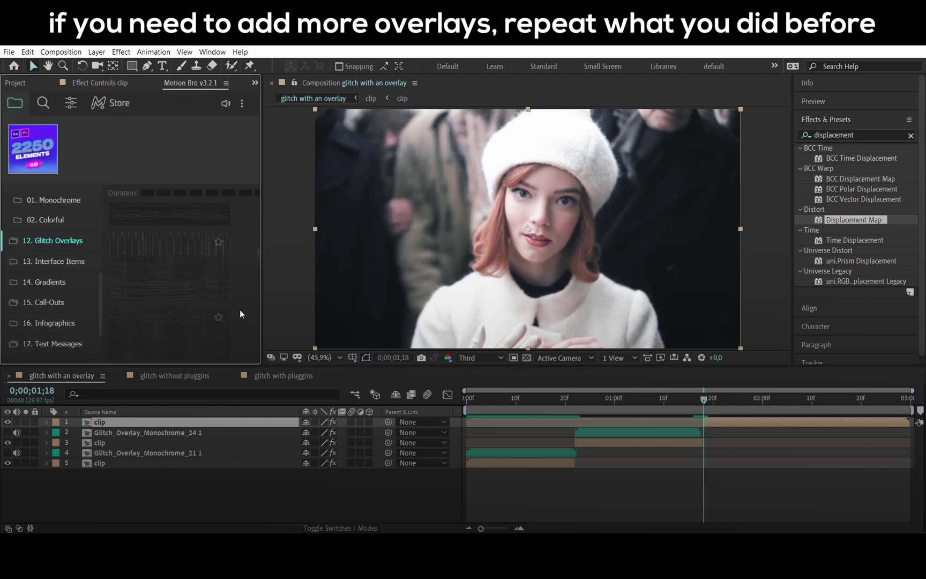
left_click(171, 331)
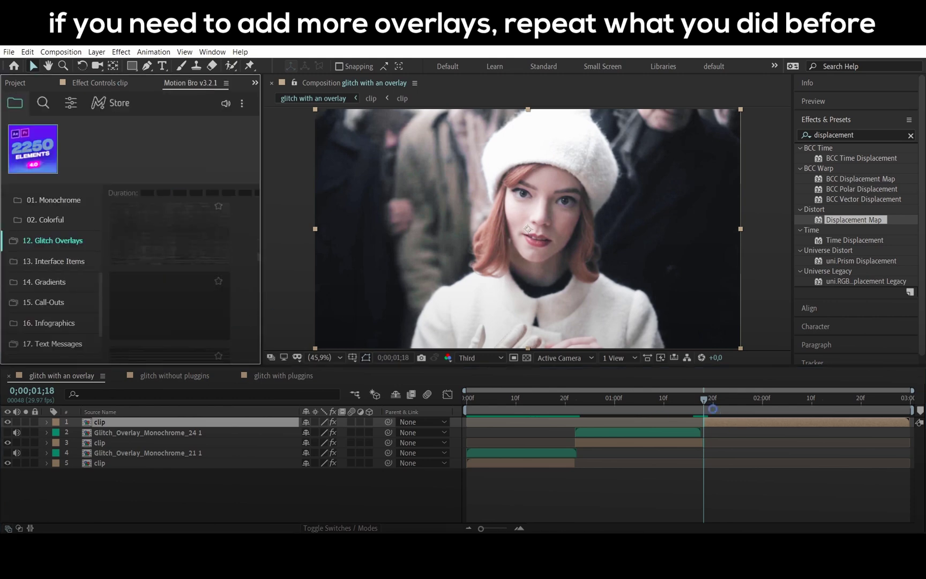
Make Glitch_Overlay_Monochrome_32 the new piece's displacement map, hide it, and preview
left_click(100, 432)
left_click(166, 235)
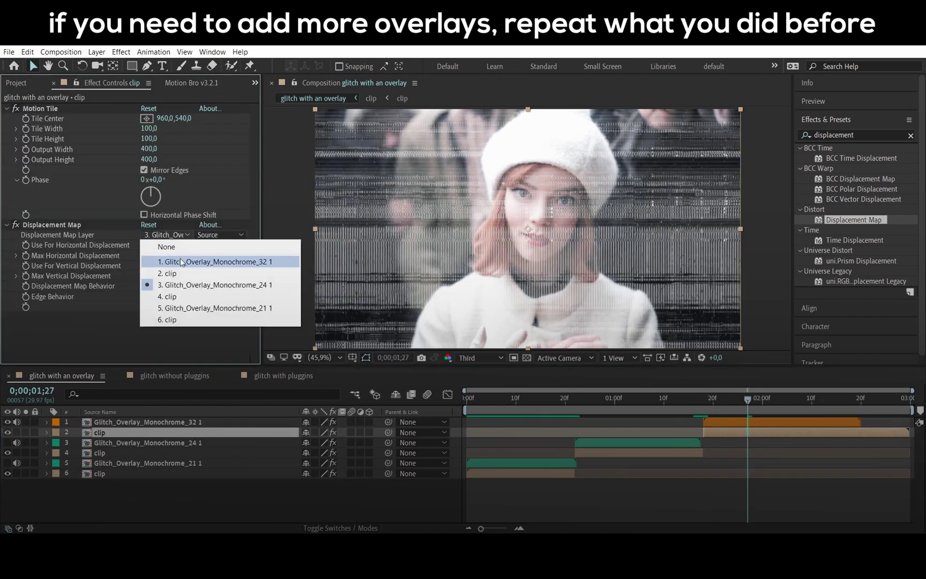
left_click(177, 261)
left_click(8, 422)
key("space")
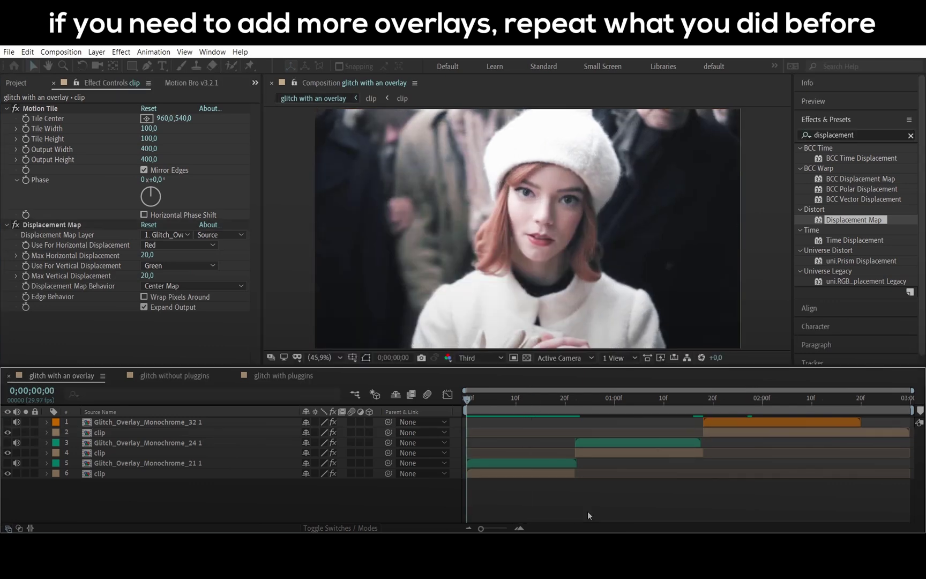
key("space")
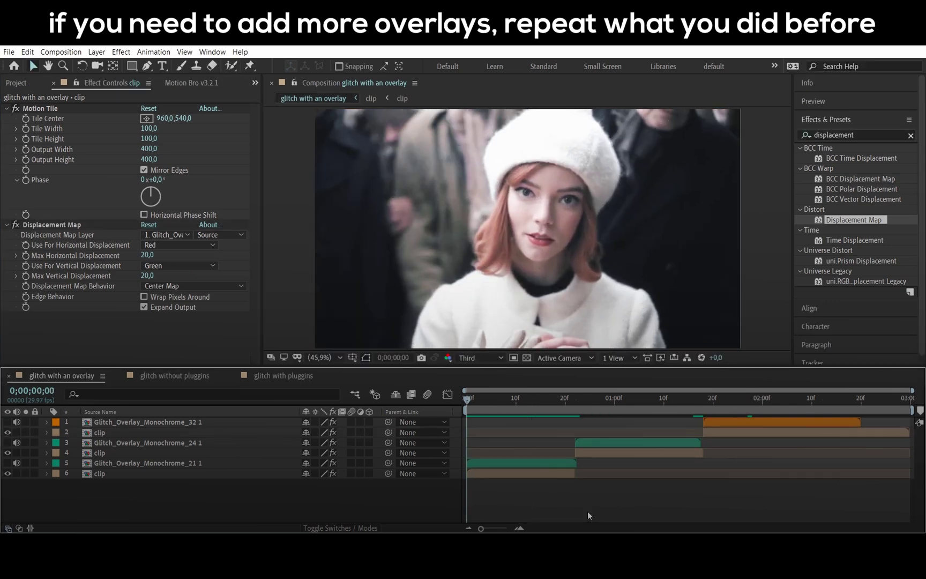
key("space")
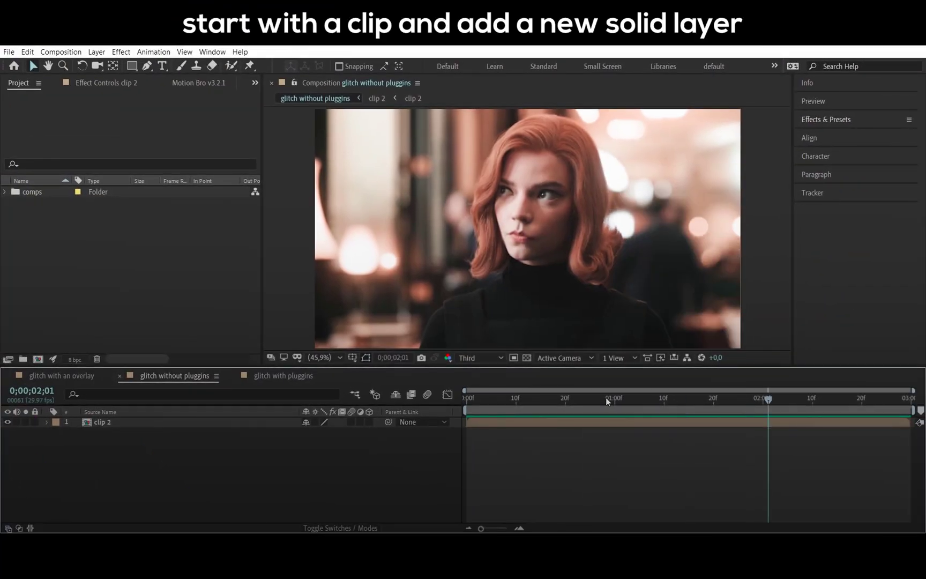
From the composition start, create a new black solid layer via Layer > New > Solid
key("Home")
left_click(95, 52)
mouse_move(110, 66)
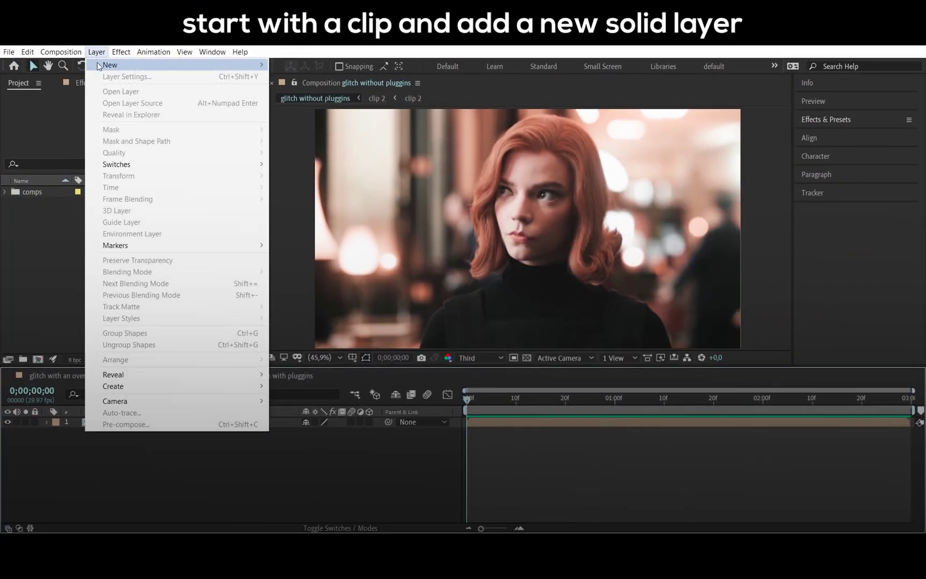
left_click(328, 78)
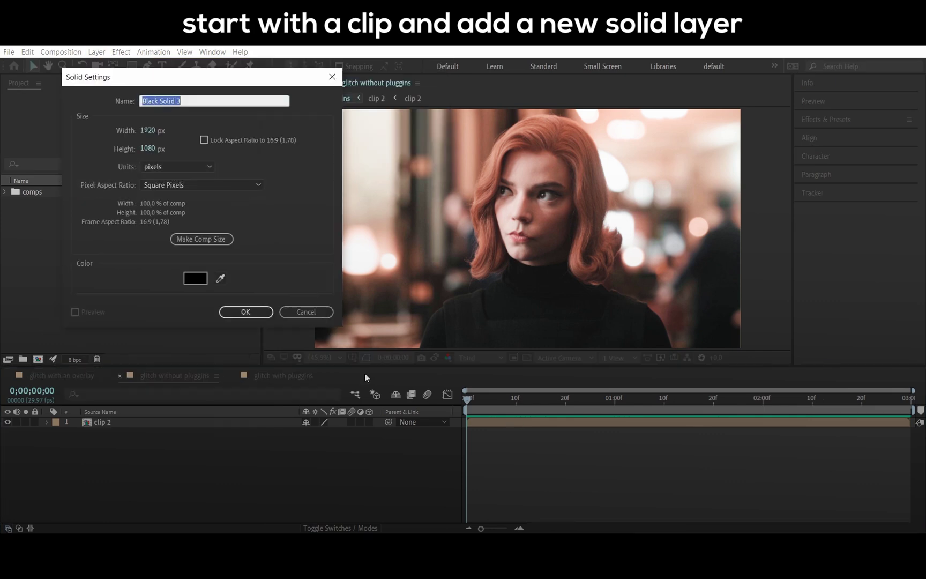
left_click(256, 315)
left_click(624, 406)
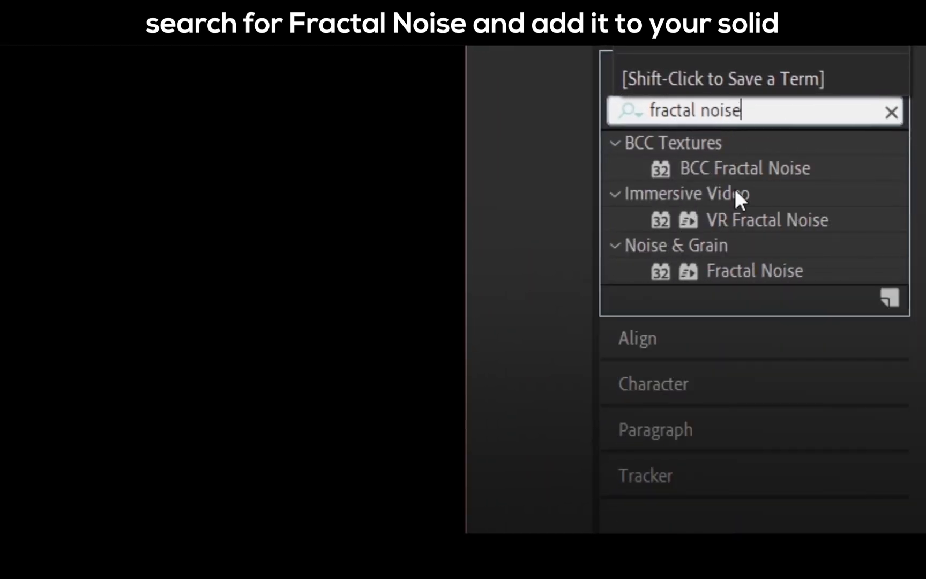
Apply Fractal Noise to Black Solid 3: Block type, contrast 200, brightness -80, complexity 5
left_click(751, 274)
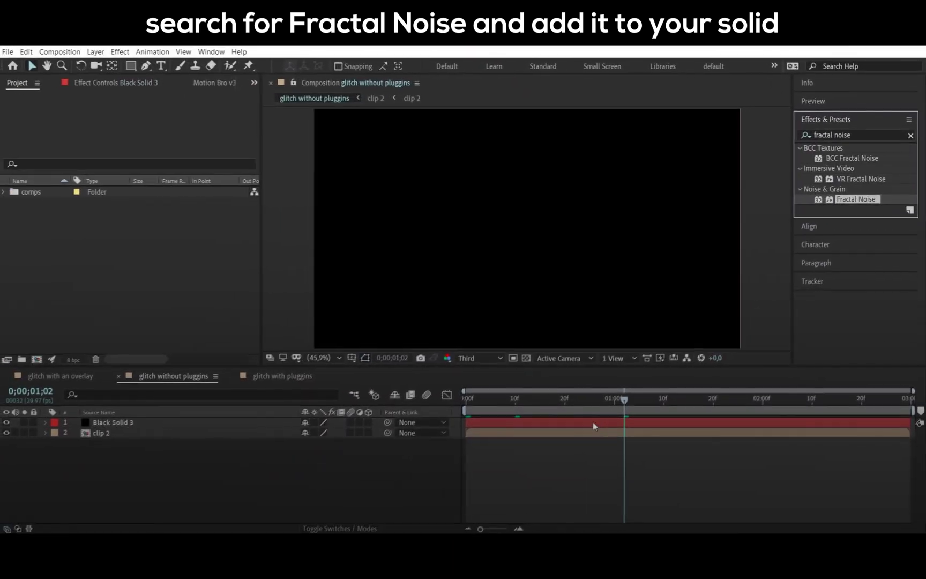
left_click_drag(738, 279, 599, 426)
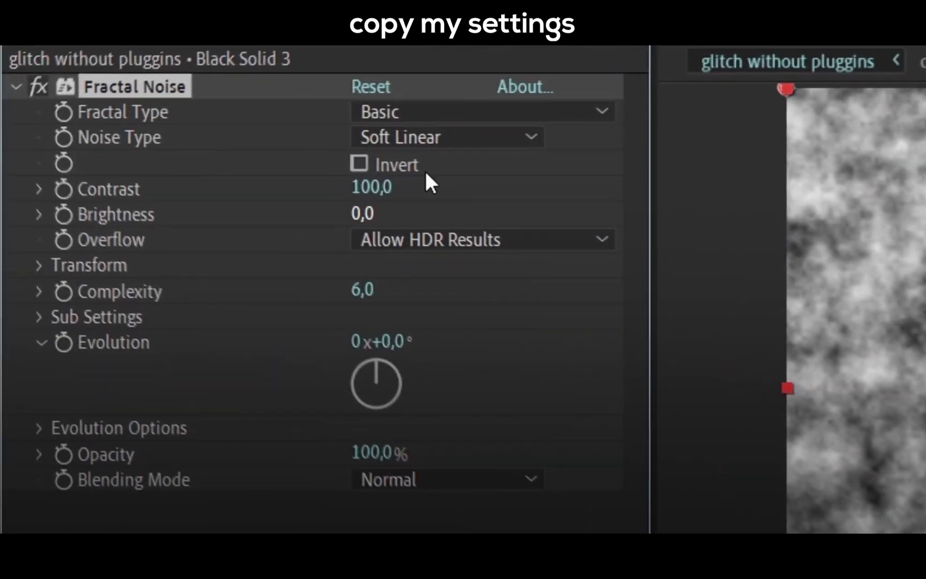
left_click(445, 137)
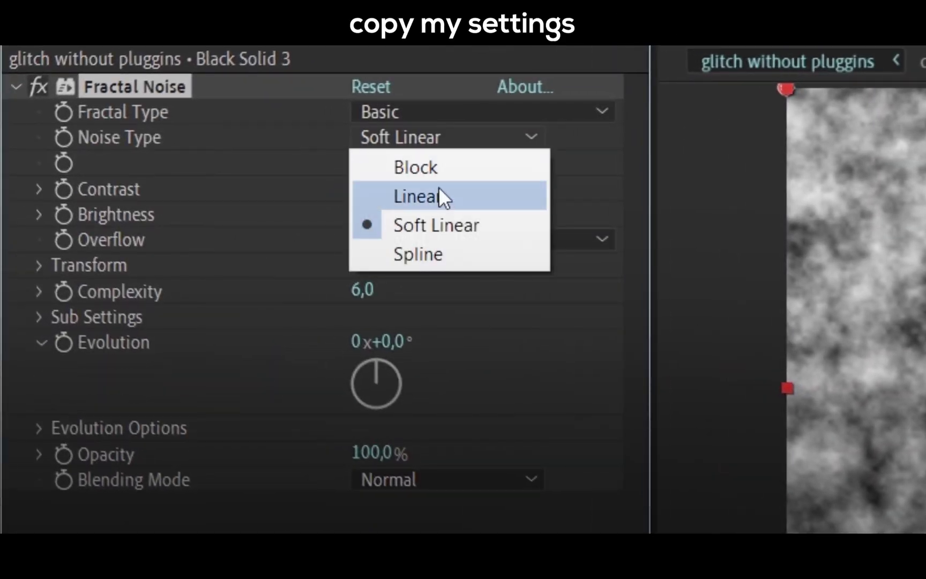
left_click(453, 166)
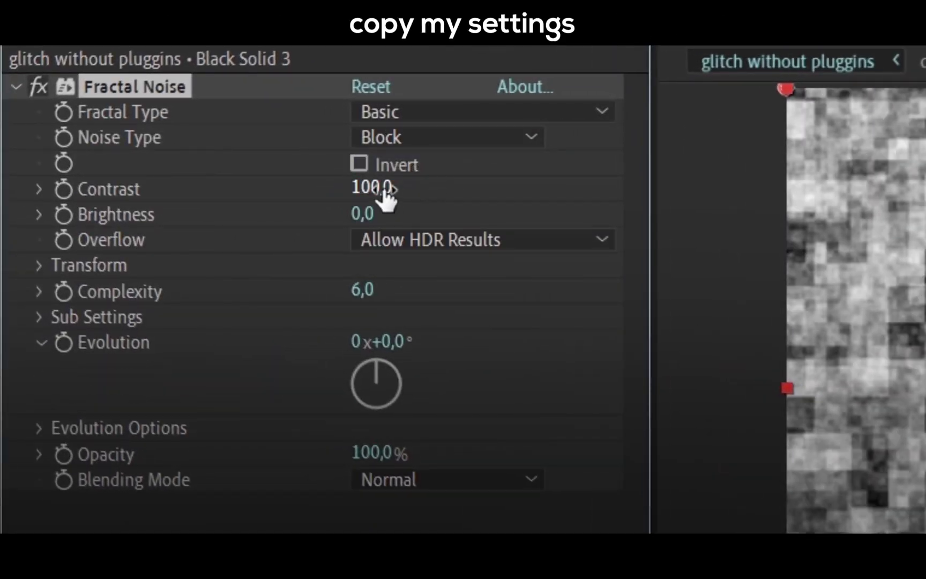
type("200")
key("Return")
type("-80")
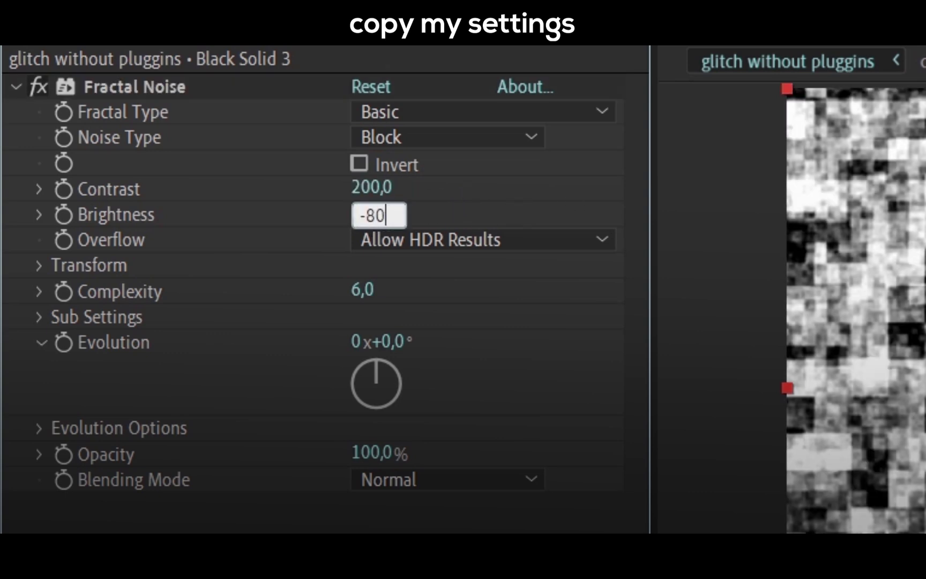
key("Return")
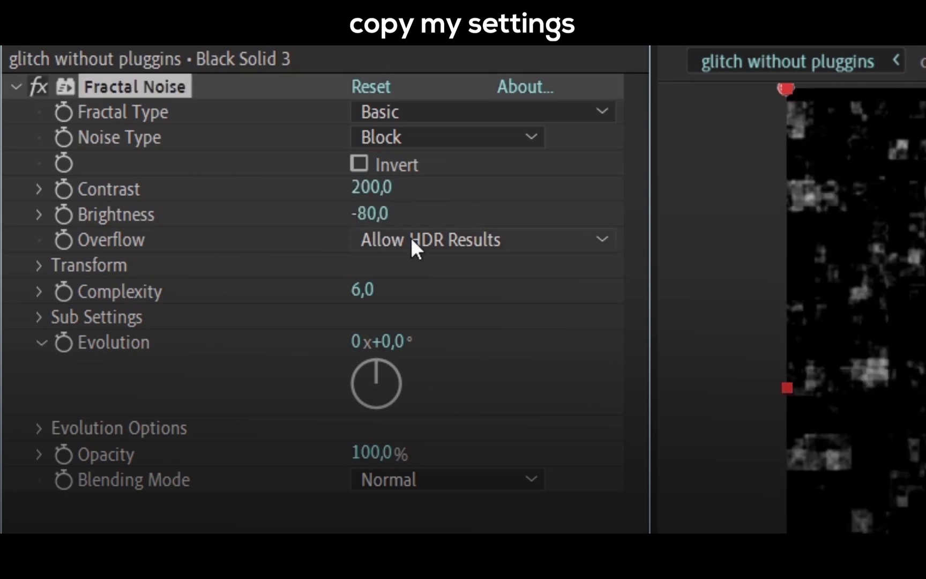
left_click(539, 295)
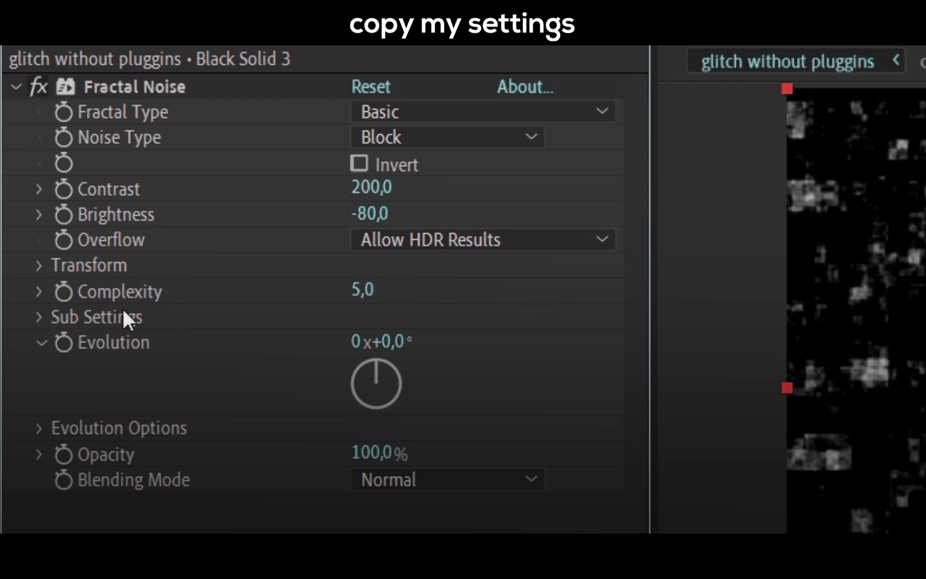
Turn off Uniform Scaling and set the noise Scale Width to 800
left_click(40, 265)
left_click(355, 317)
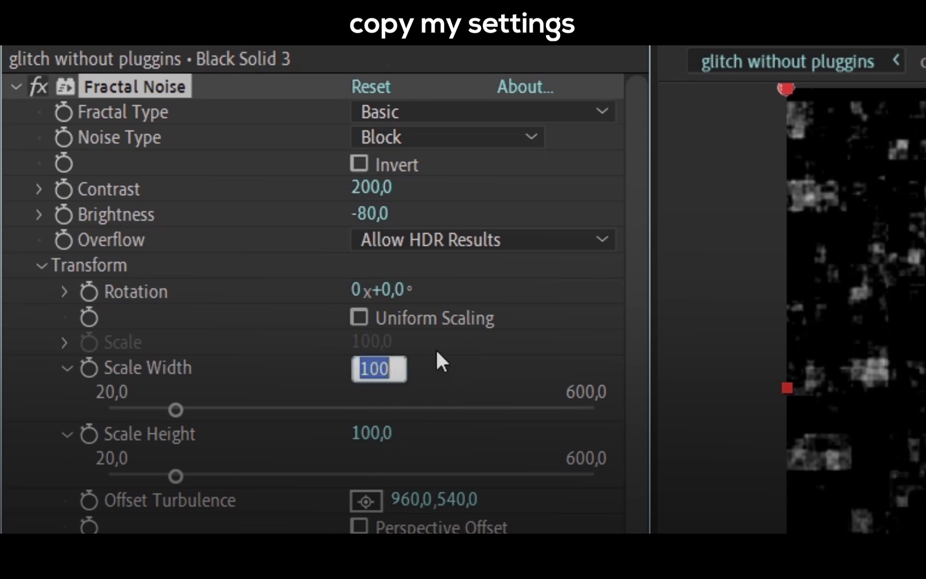
type("800")
key("Return")
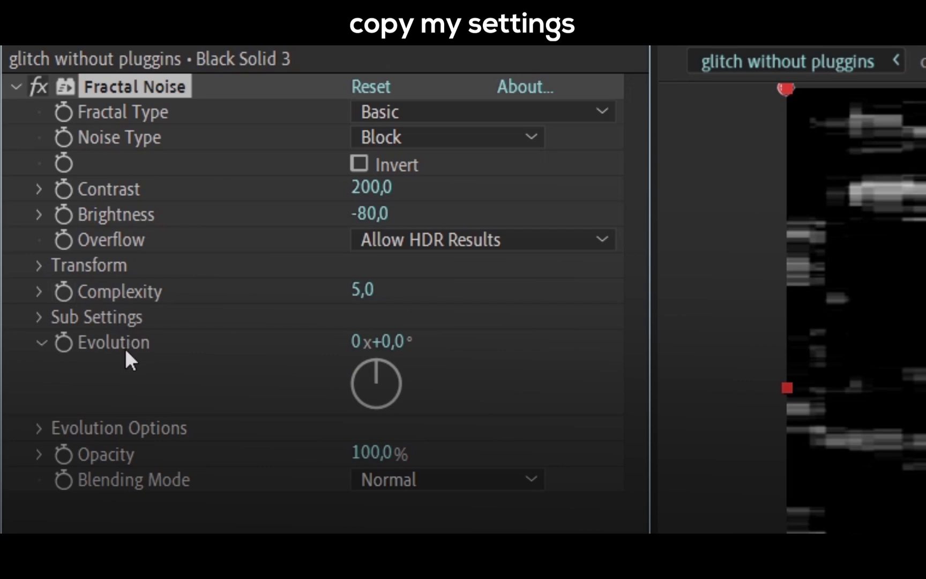
left_click(39, 428)
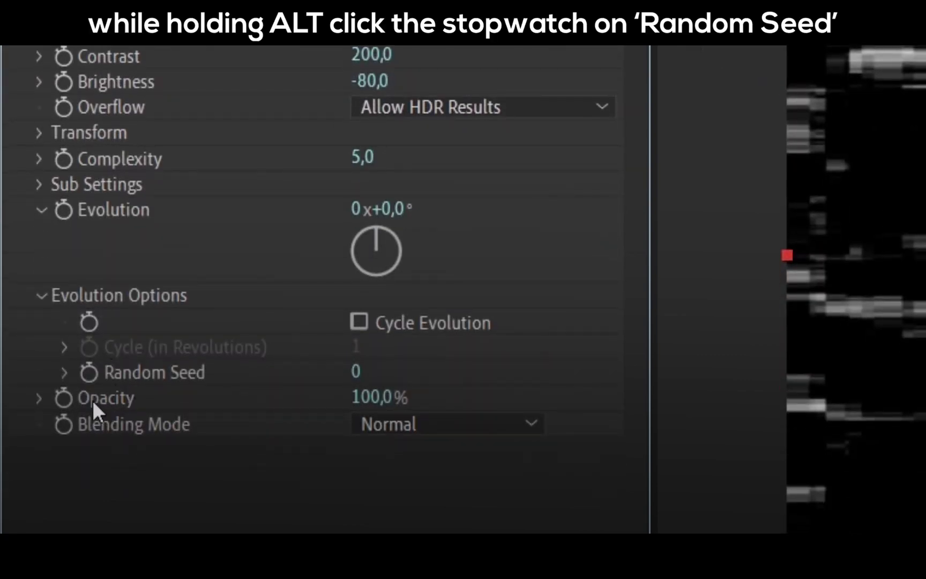
Add the expression time*8 to Random Seed, collapse the solid, and preview the noise
left_click(91, 376, "alt")
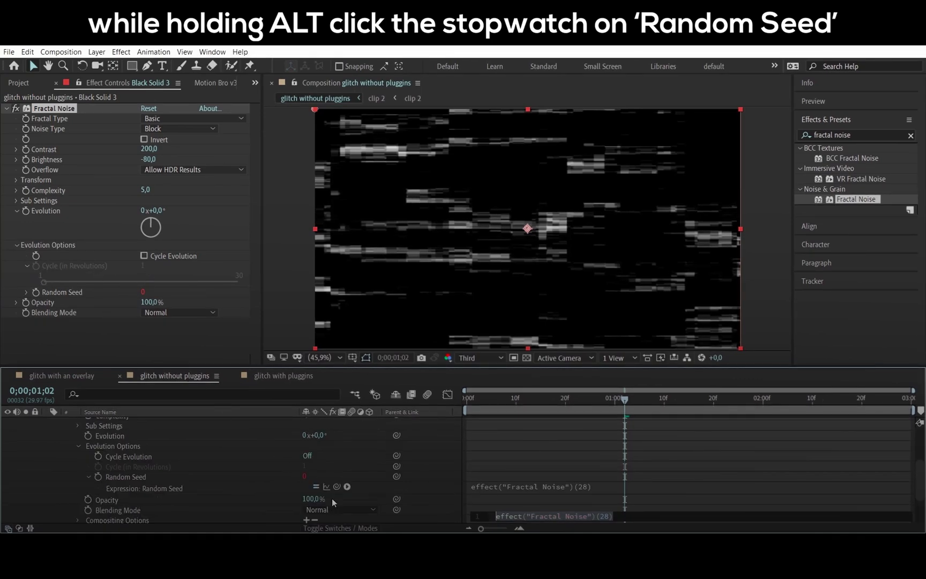
scroll(333, 500, "down", 2)
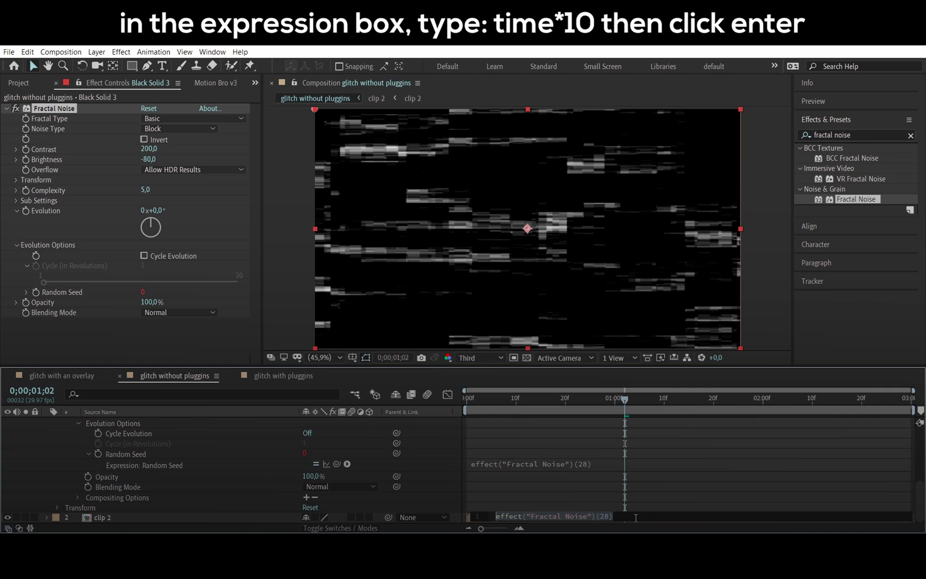
type("time")
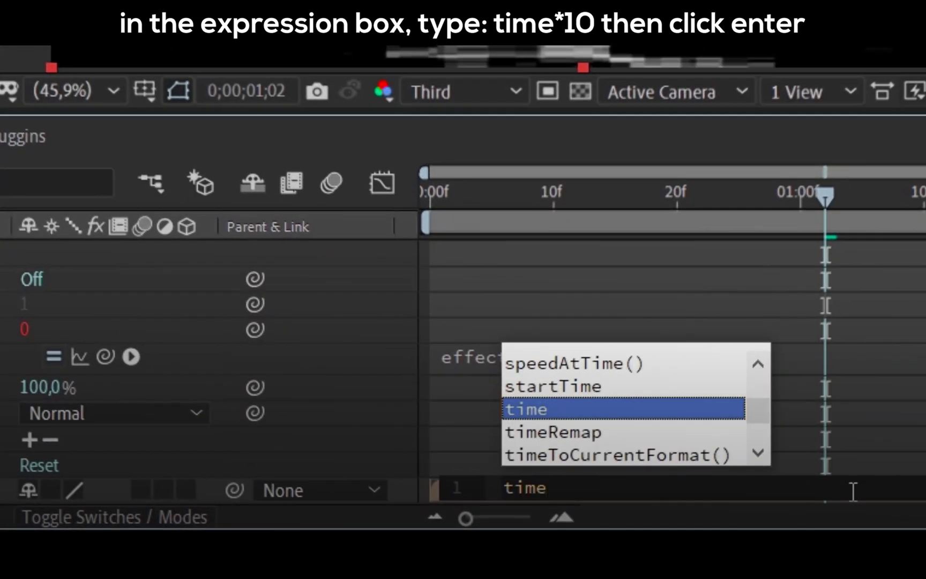
type("*")
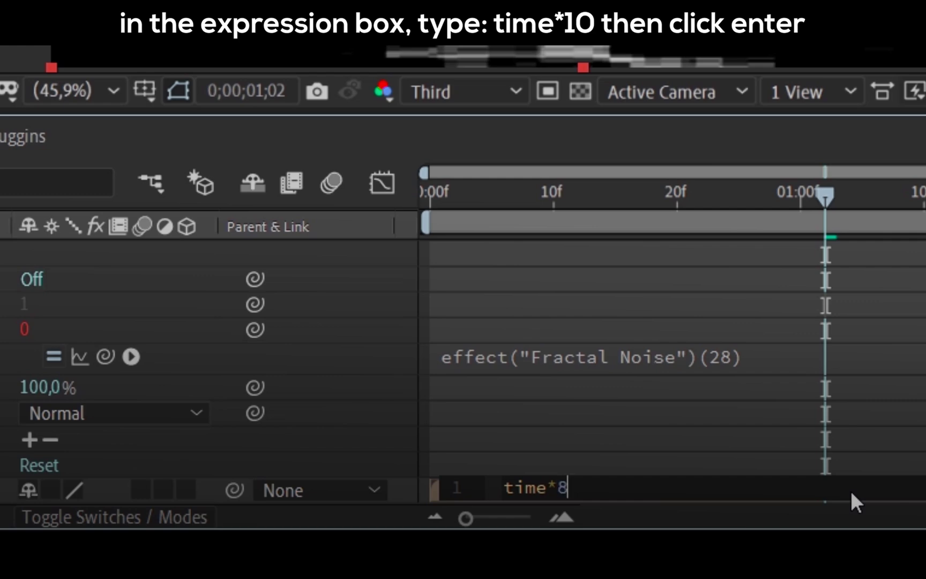
left_click(666, 440)
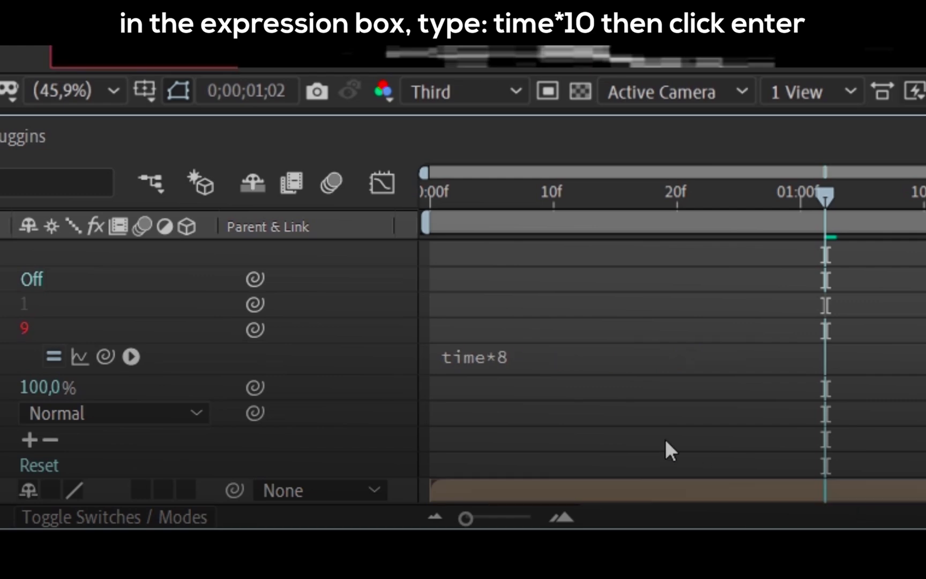
scroll(568, 486, "up", 8)
scroll(568, 486, "up", 1)
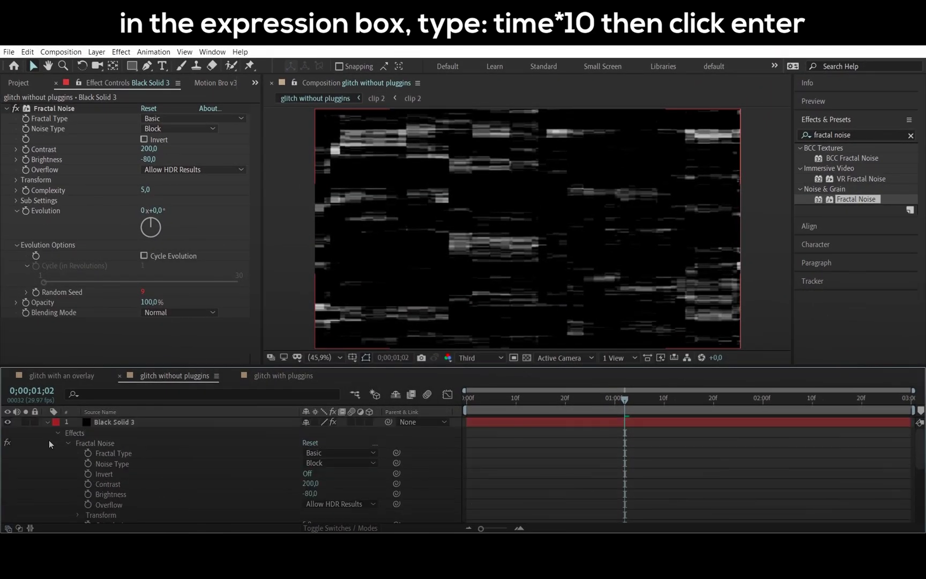
left_click(68, 443)
left_click(58, 433)
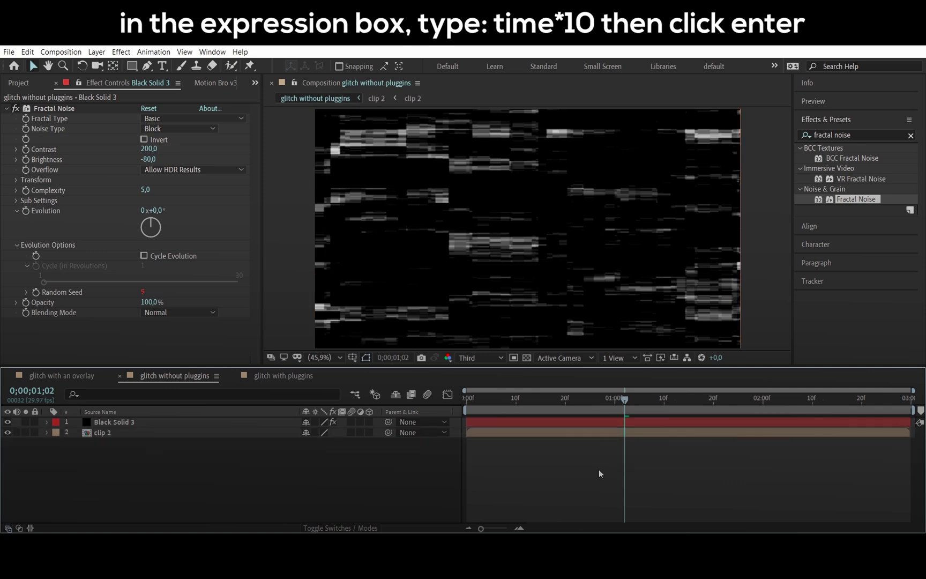
key("space")
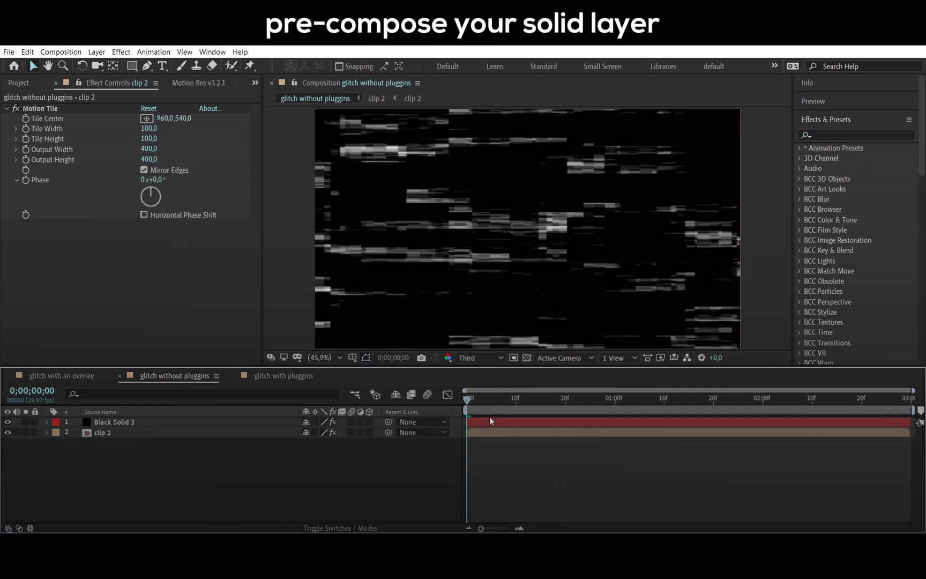
Pre-compose Black Solid 3 into a composition named 'glitch overlay', moving all attributes
right_click(491, 421)
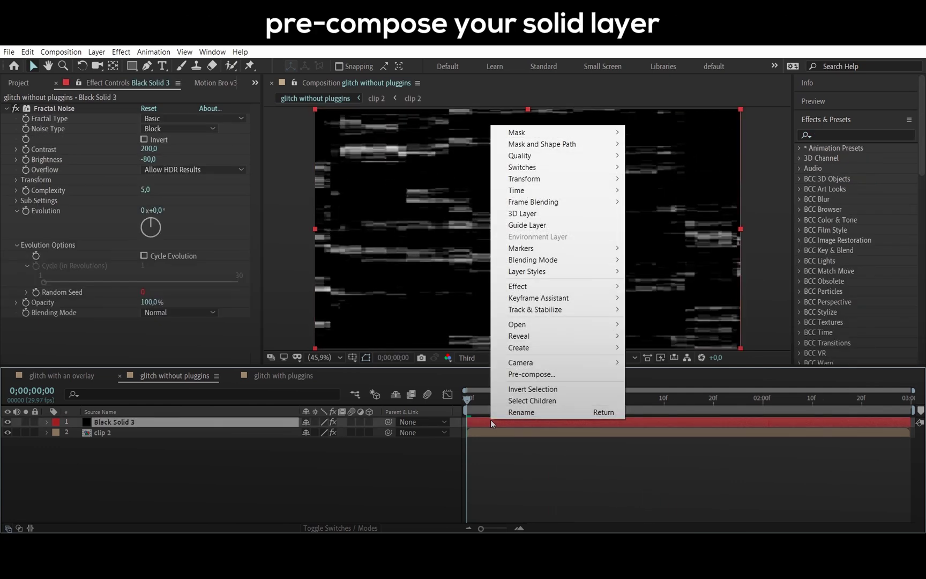
left_click(549, 375)
type("glitch overlay")
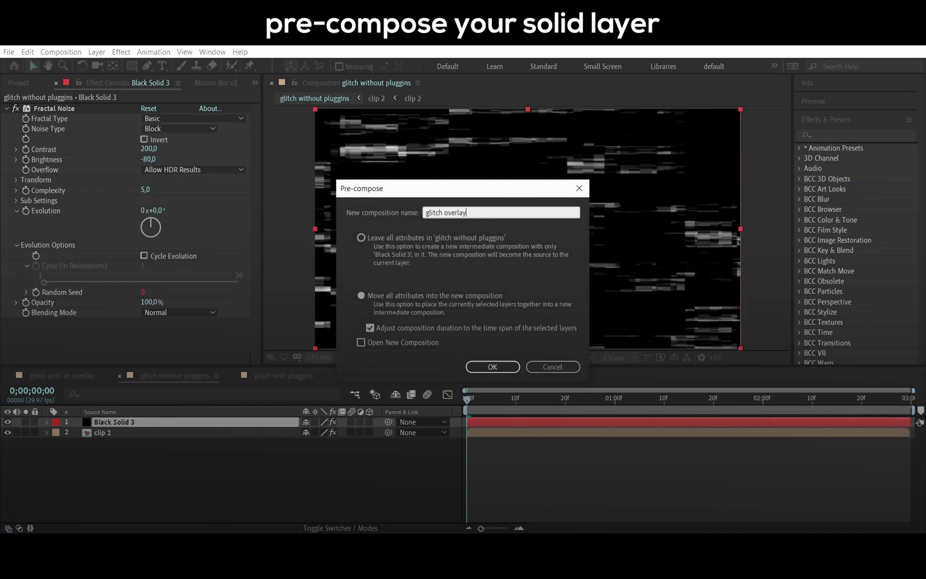
left_click(489, 367)
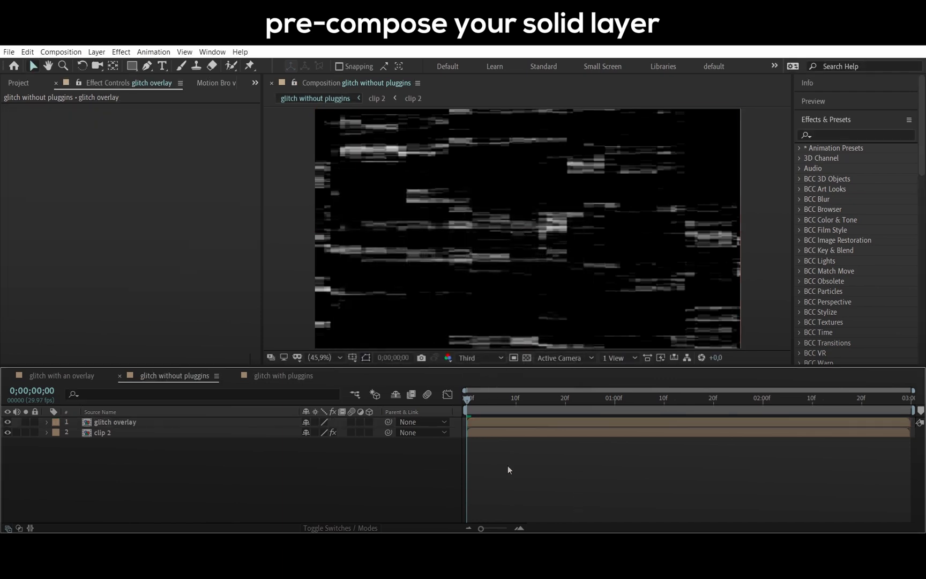
left_click(847, 134)
Apply Displacement Map to clip 2 with '1. glitch overlay' as its map layer
type("dis")
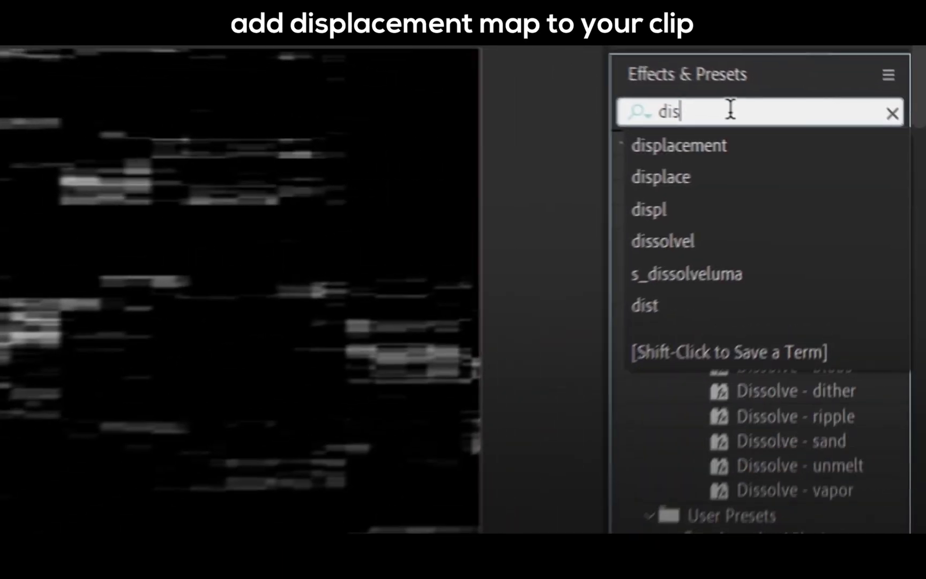
type("placement")
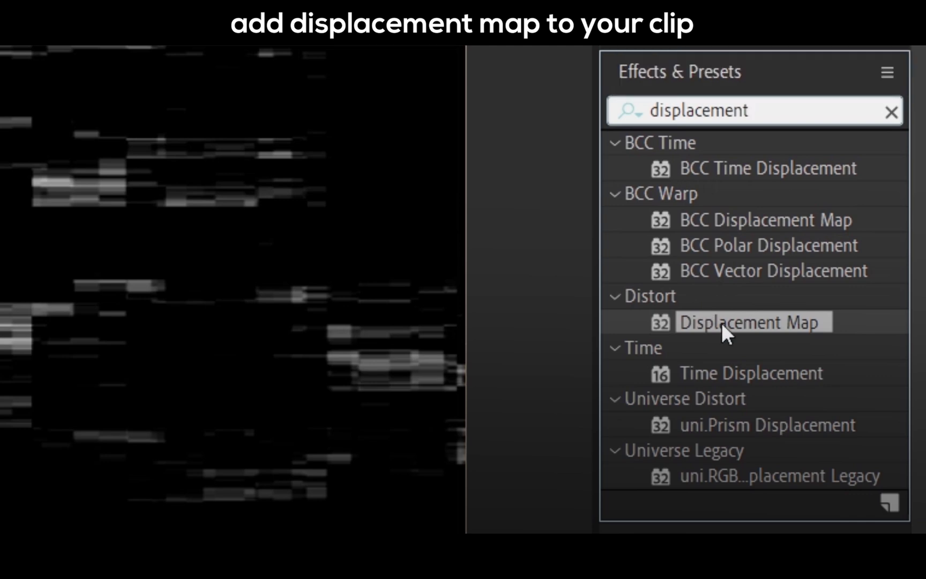
mouse_move(729, 323)
left_mouse_down()
mouse_move(99, 437)
mouse_move(154, 436)
left_mouse_up()
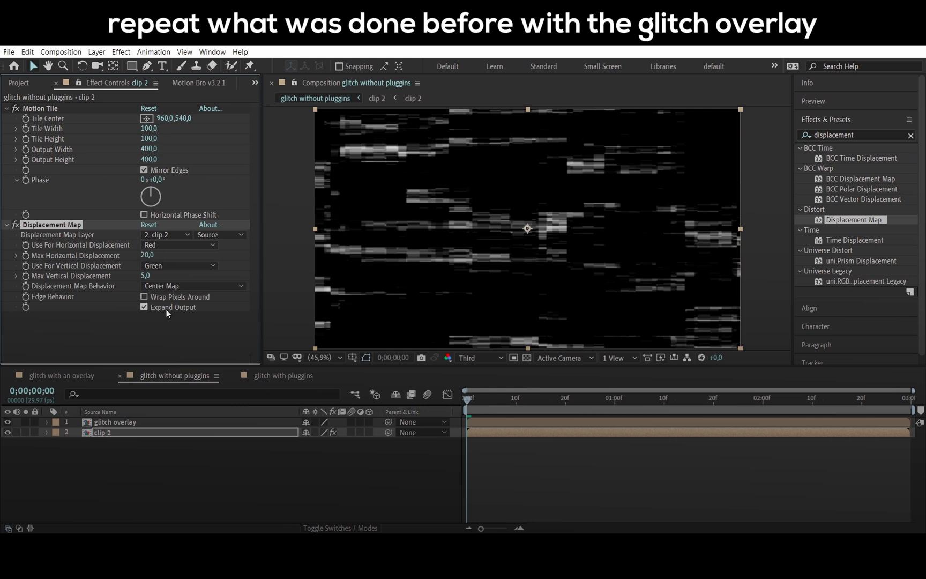
left_click(153, 237)
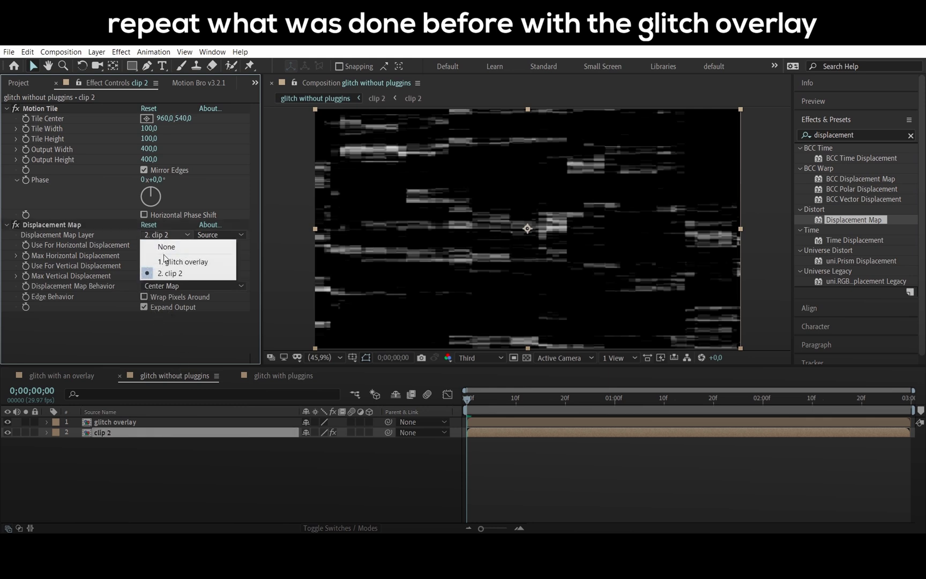
left_click(182, 264)
Hide the glitch overlay layer and preview the displaced clip
left_click(527, 456)
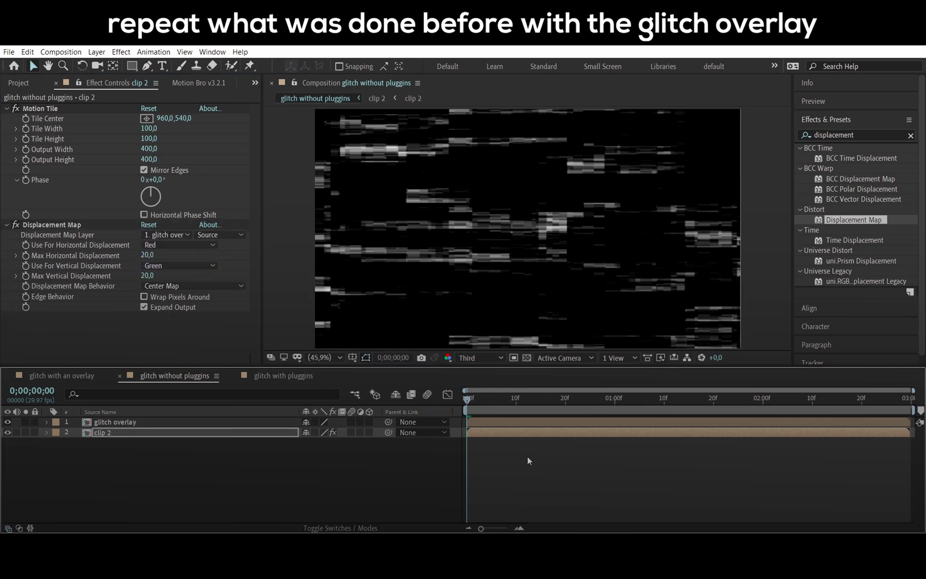
left_click(505, 424)
left_click(7, 422)
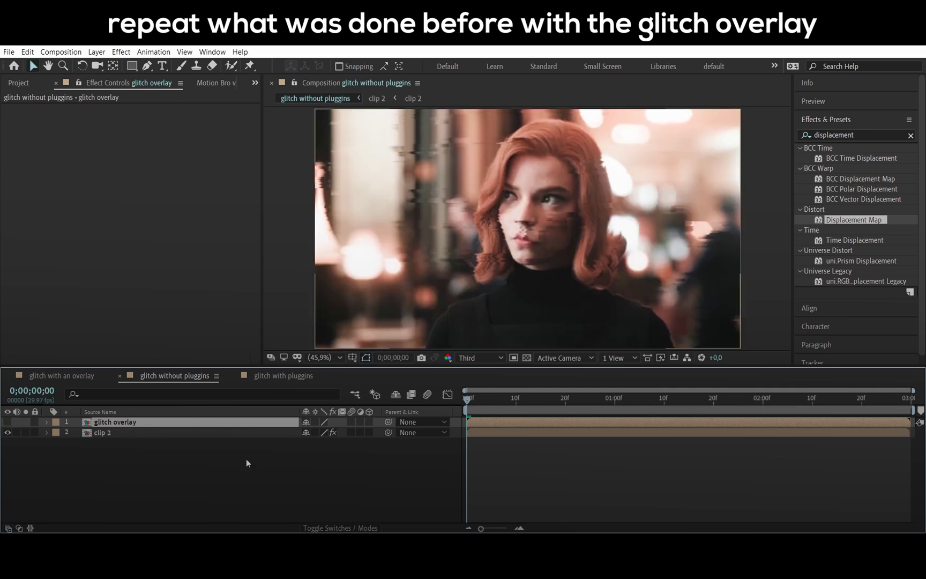
left_click(611, 459)
key("space")
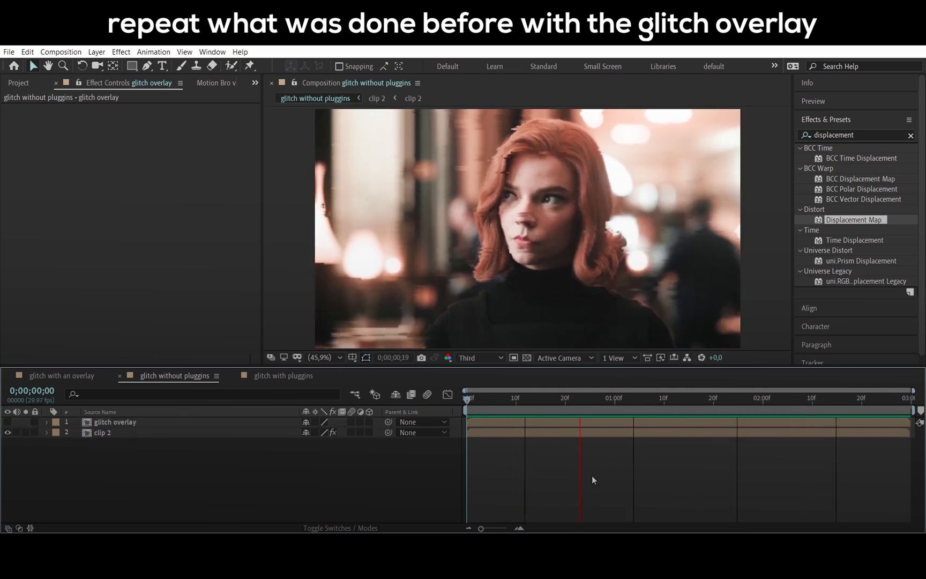
Inside the glitch overlay precomp, raise the Fractal Noise Scale Height to 158
double_click(517, 422)
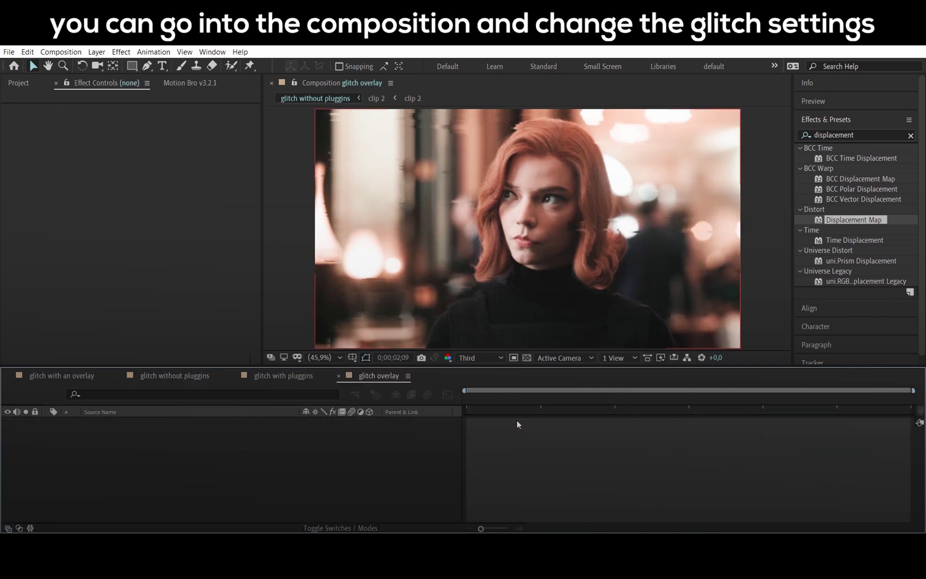
left_click(240, 422)
key("e")
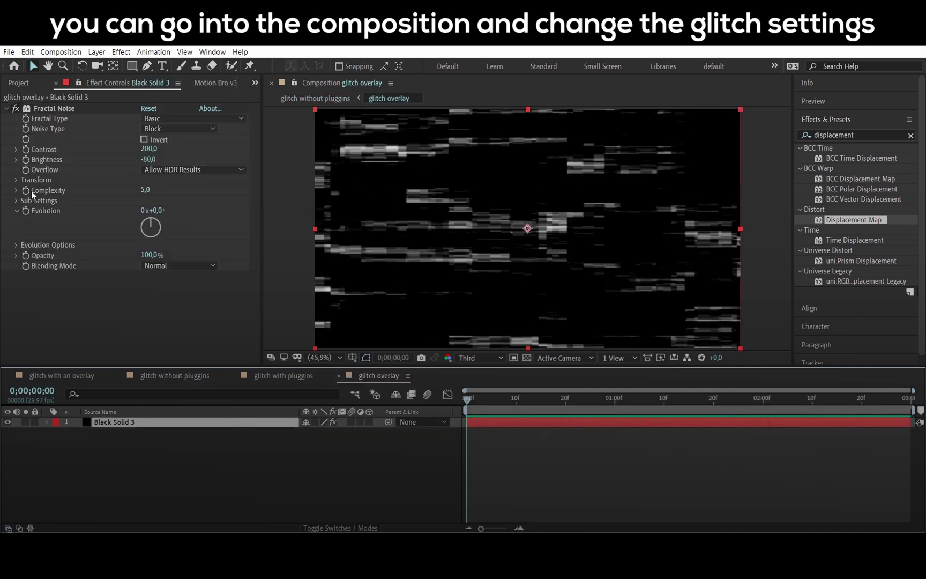
left_click(17, 180)
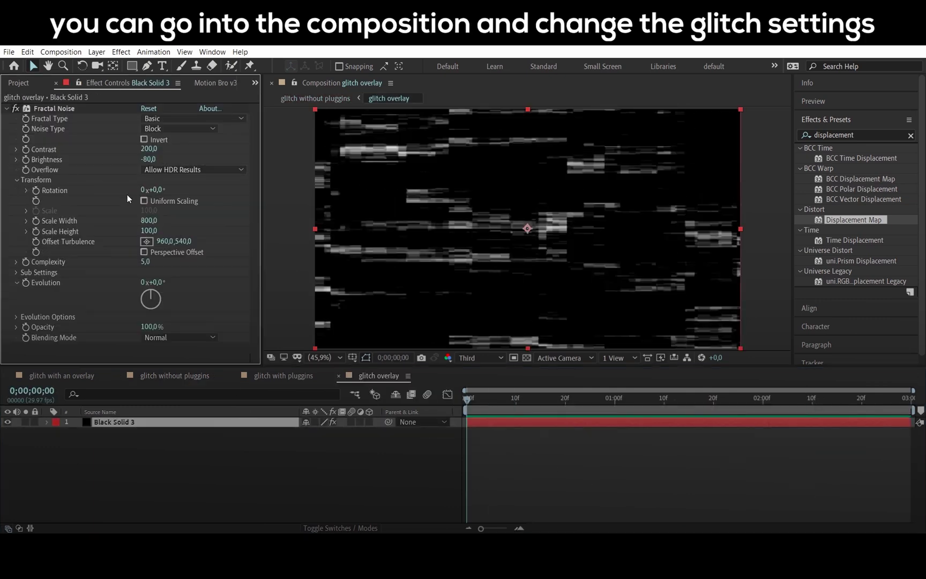
left_click_drag(150, 234, 182, 230)
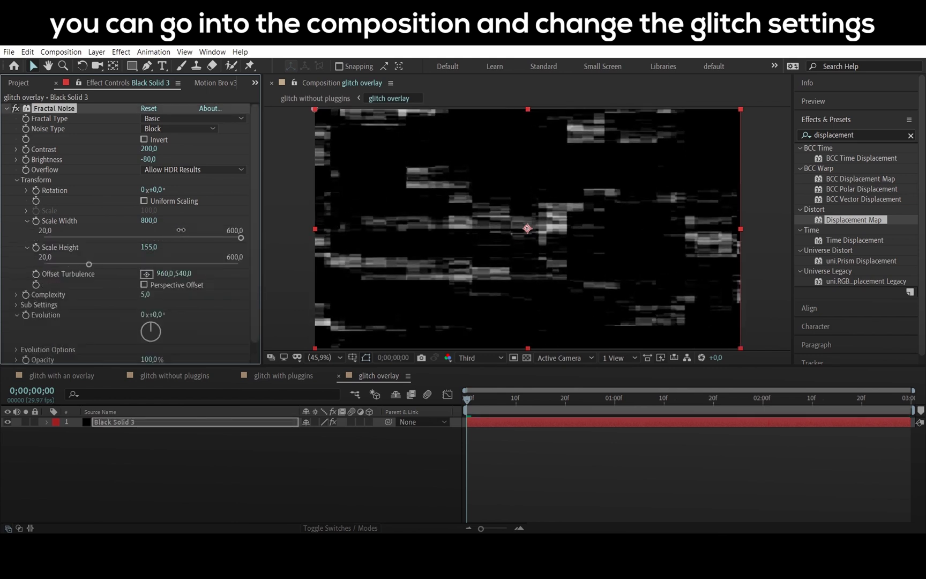
left_click(16, 179)
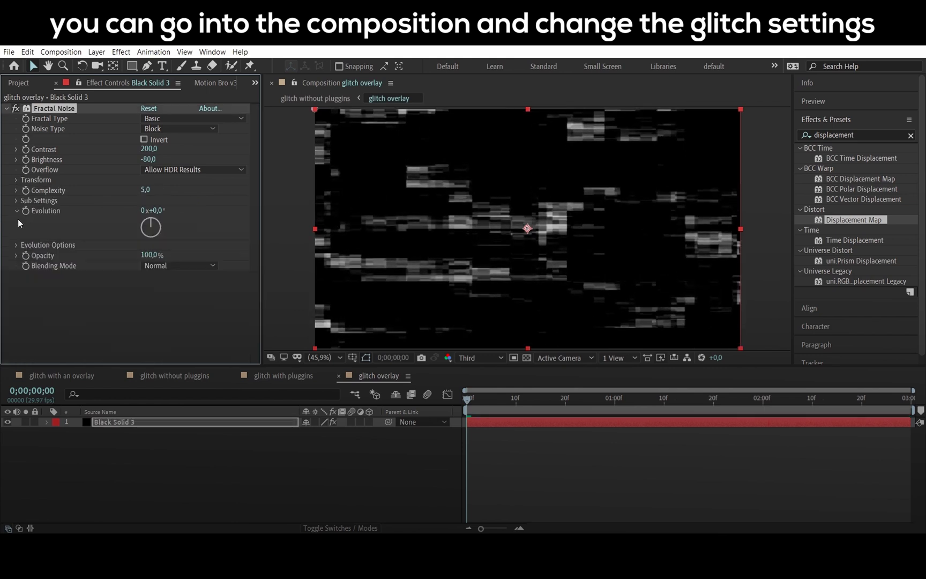
Drive Random Seed with the expression time*10 and preview the animated noise
left_click(33, 277)
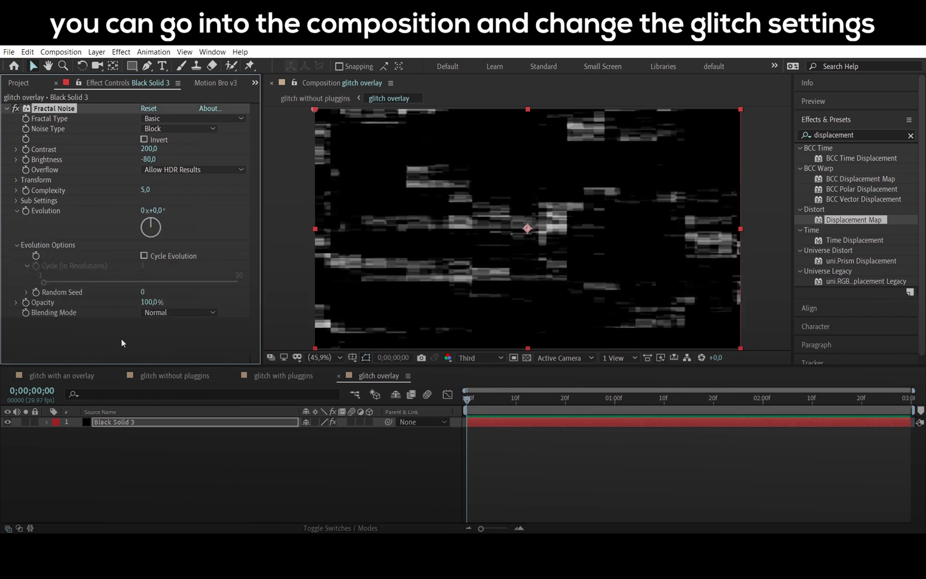
left_click(232, 420)
key("u")
key("u")
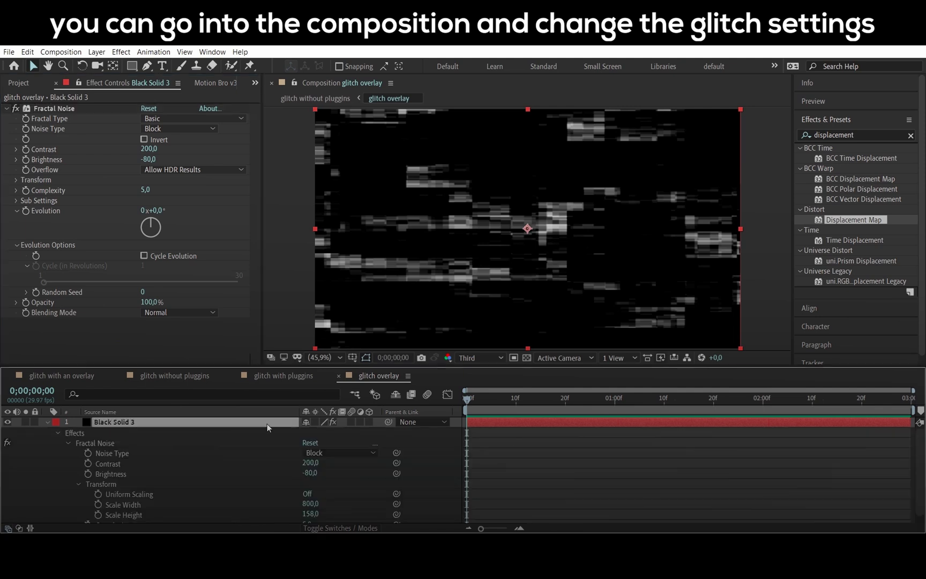
scroll(509, 506, "up", 1)
left_click(36, 293, "alt")
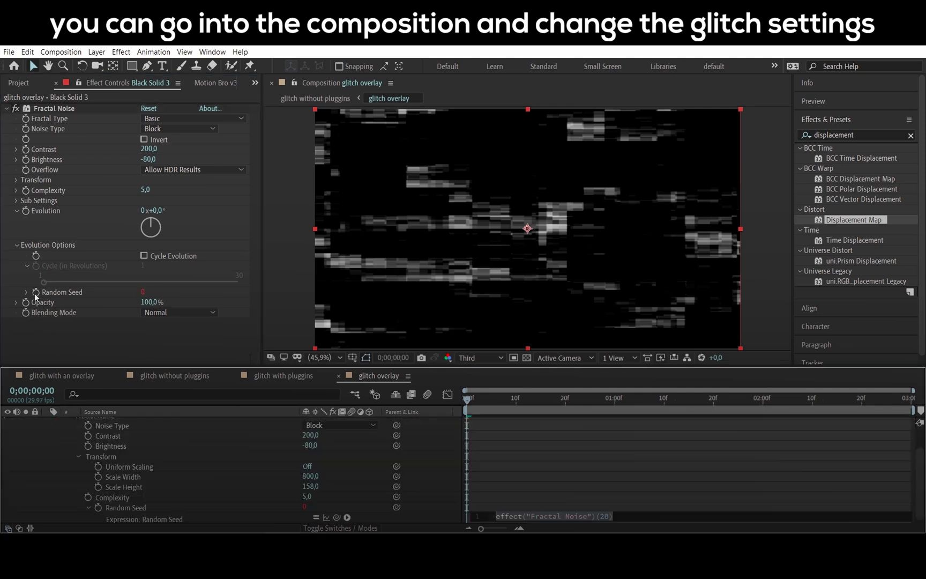
type("time*10")
left_click(488, 493)
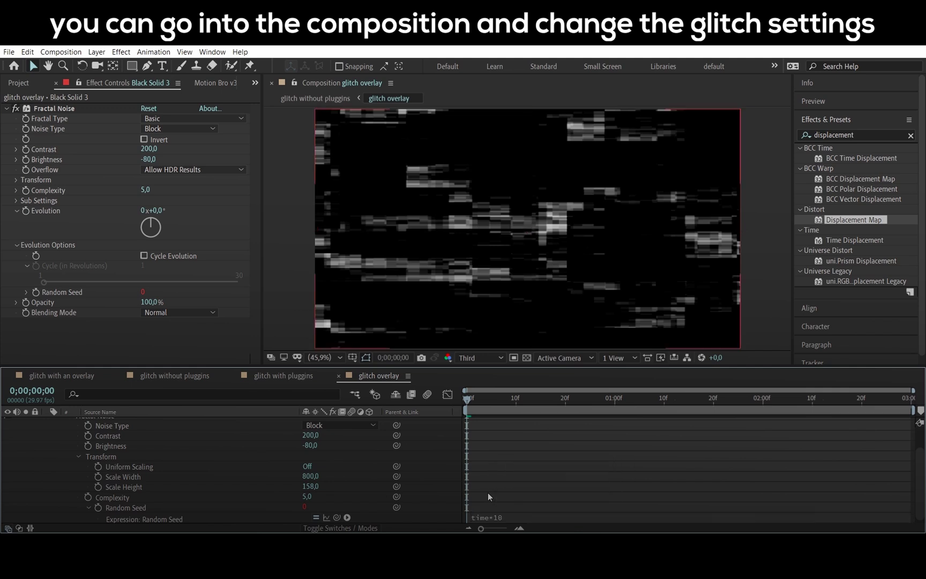
key("space")
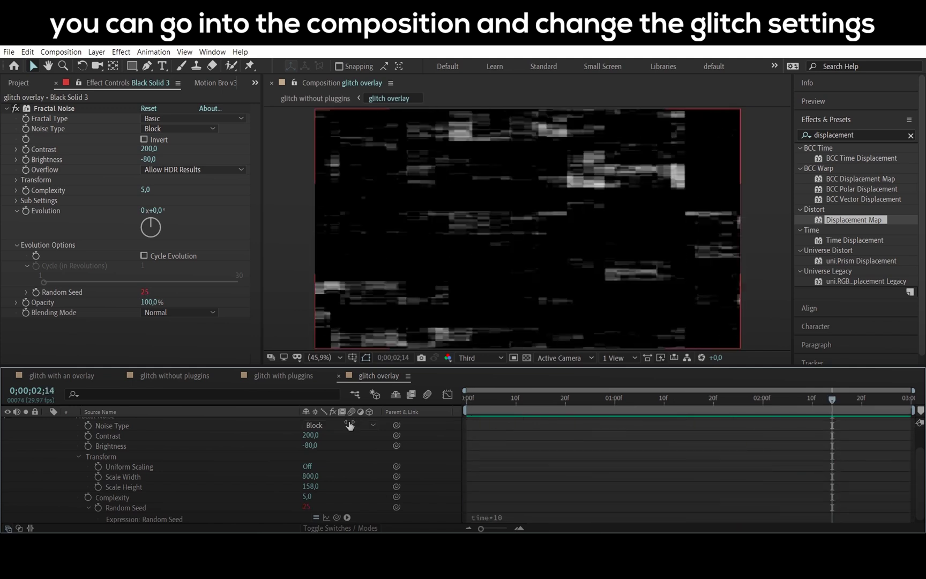
Lower the Fractal Noise Complexity to 2
left_click(151, 194)
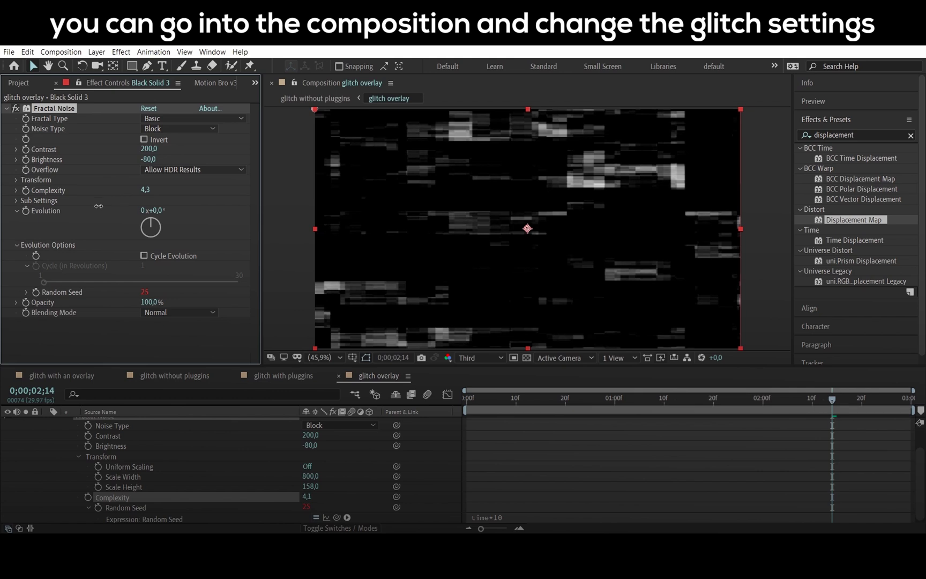
left_click_drag(99, 206, 3, 244)
type("2")
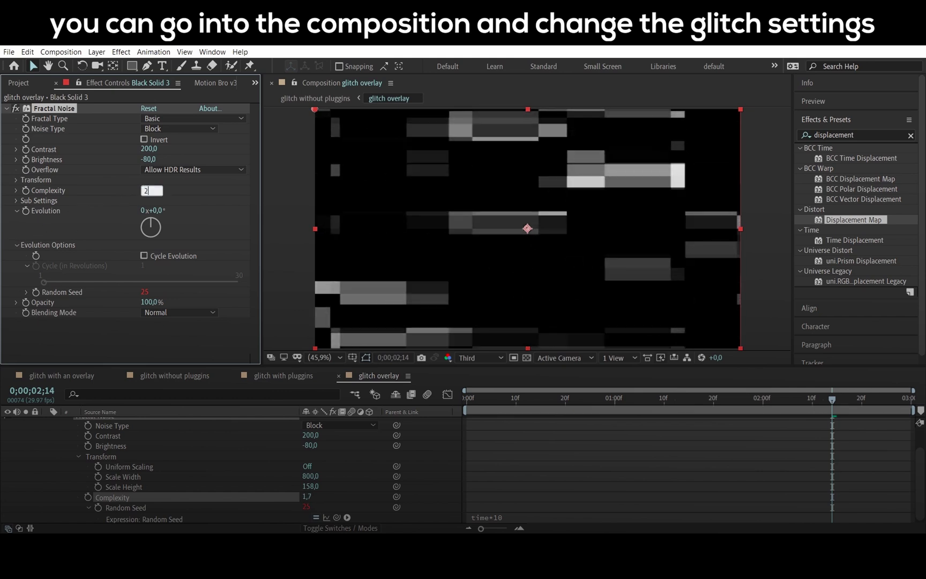
key("Return")
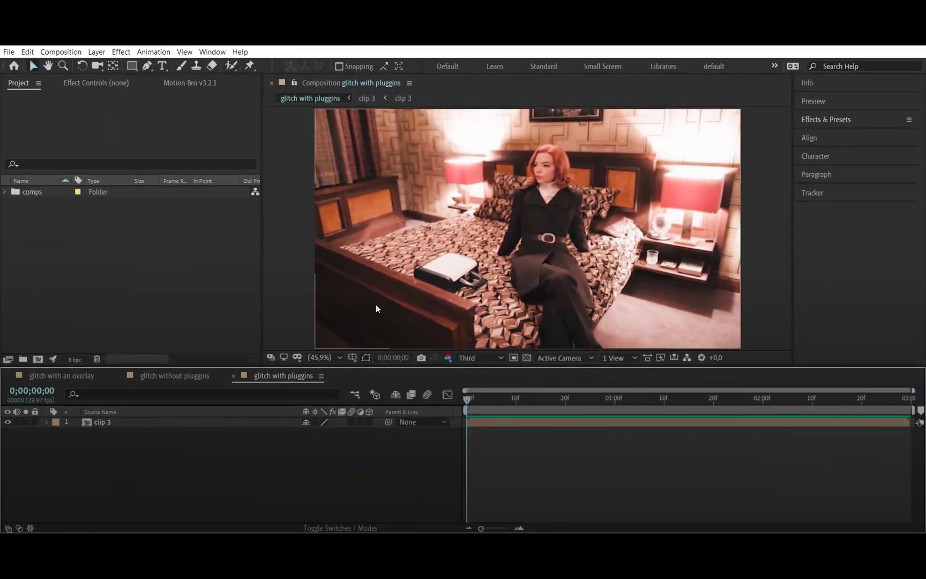
Find BCC Cross Glitch in Effects & Presets and apply it to clip 3
mouse_move(558, 401)
left_mouse_down()
mouse_move(757, 399)
mouse_move(466, 400)
left_mouse_up()
left_click(850, 120)
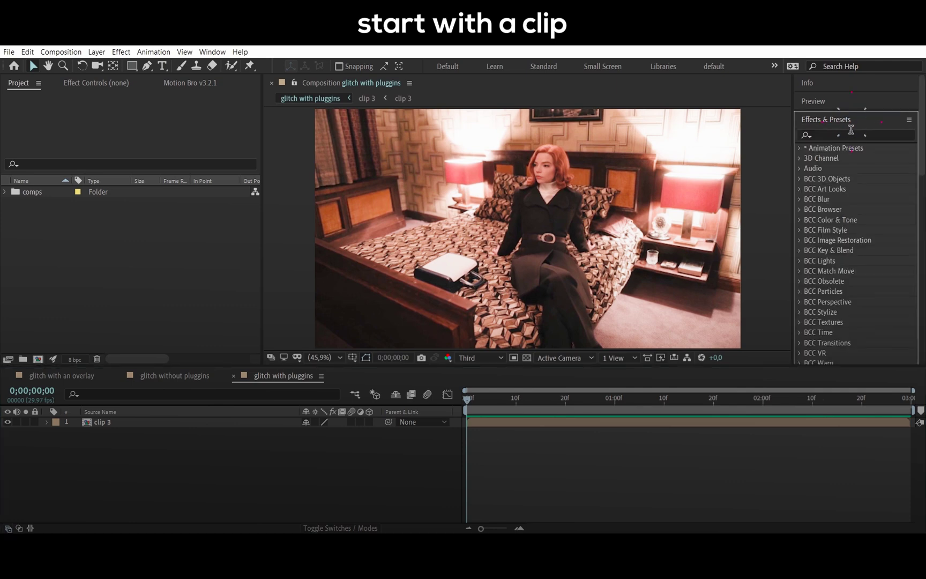
type("bcc")
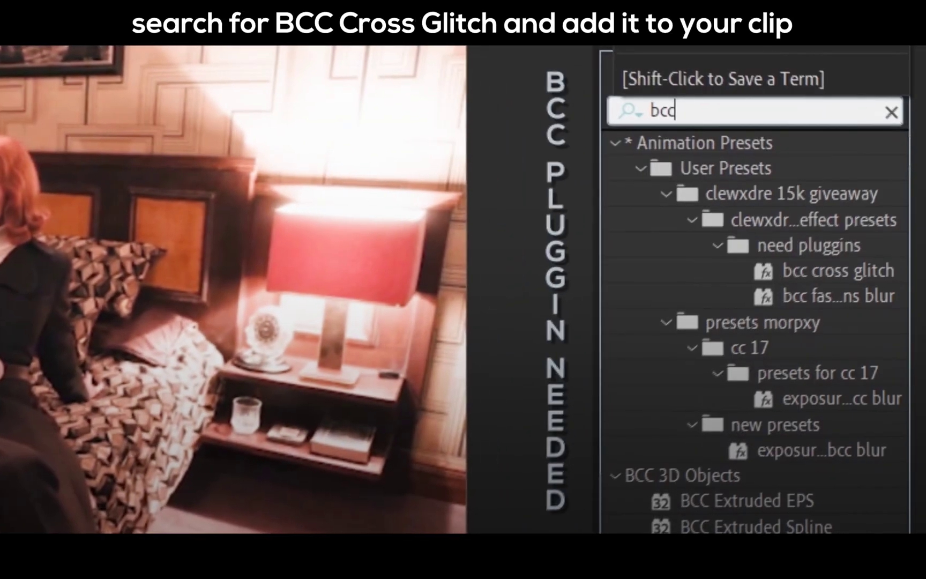
type(" cross ")
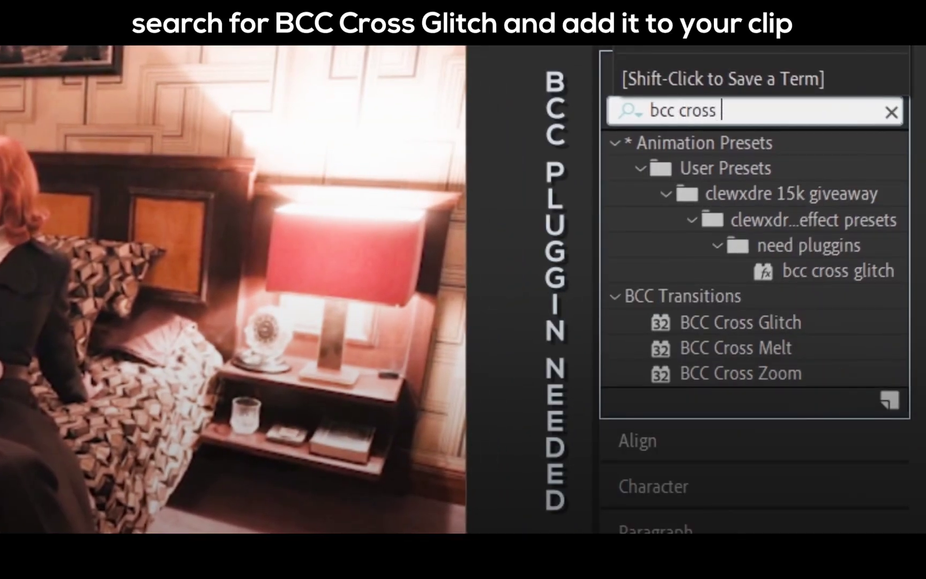
type("glitch")
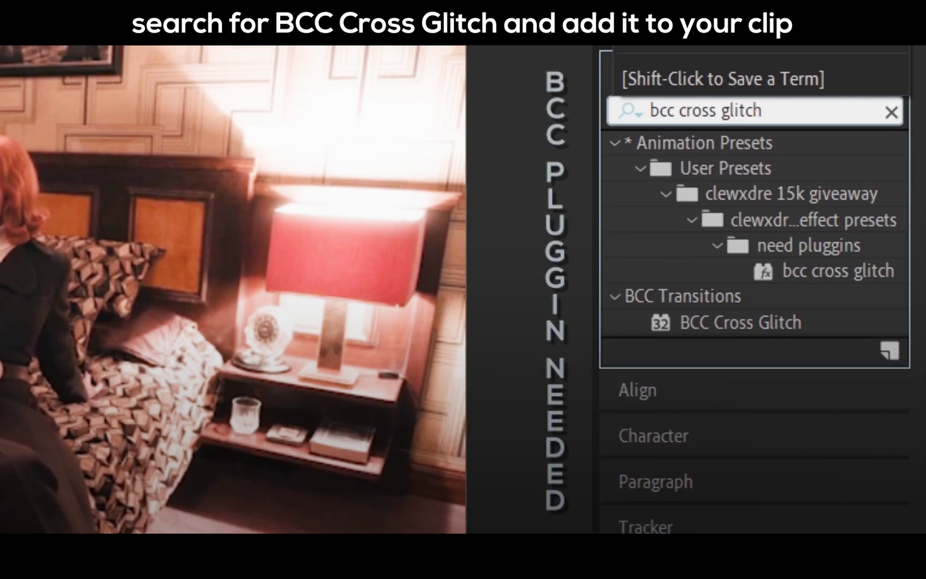
left_click(750, 323)
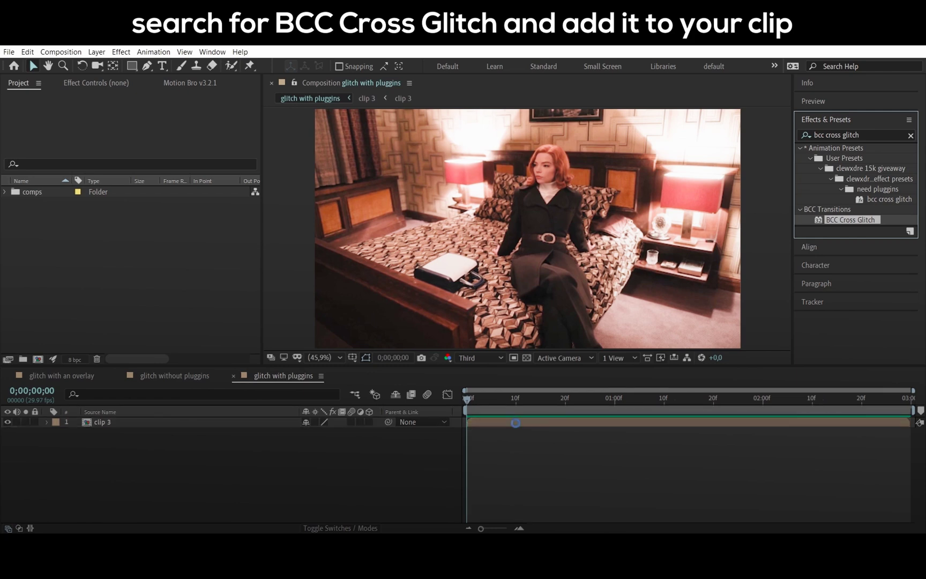
left_click_drag(516, 423, 516, 421)
Preview the cross glitch on clip 3 and park the playhead at frame 20
left_click(542, 465)
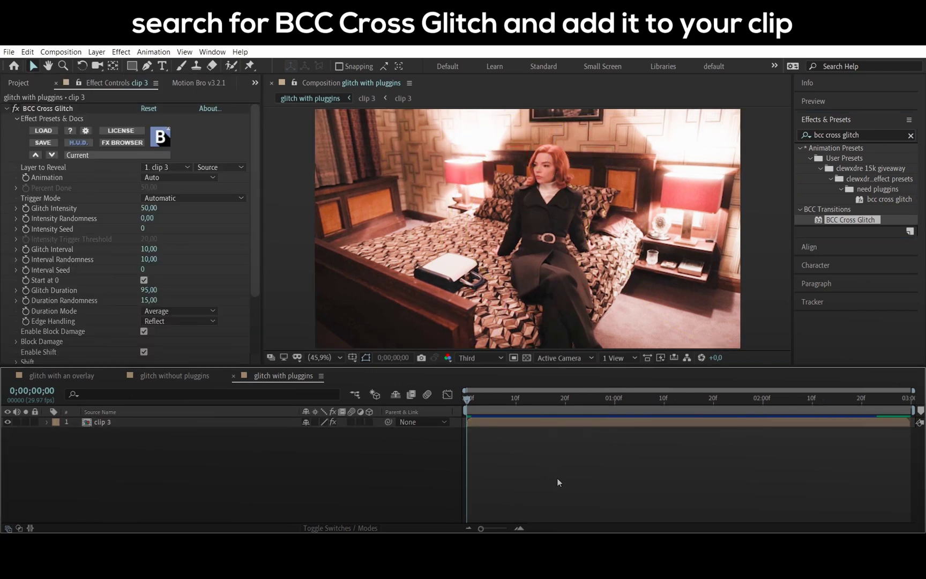
key("space")
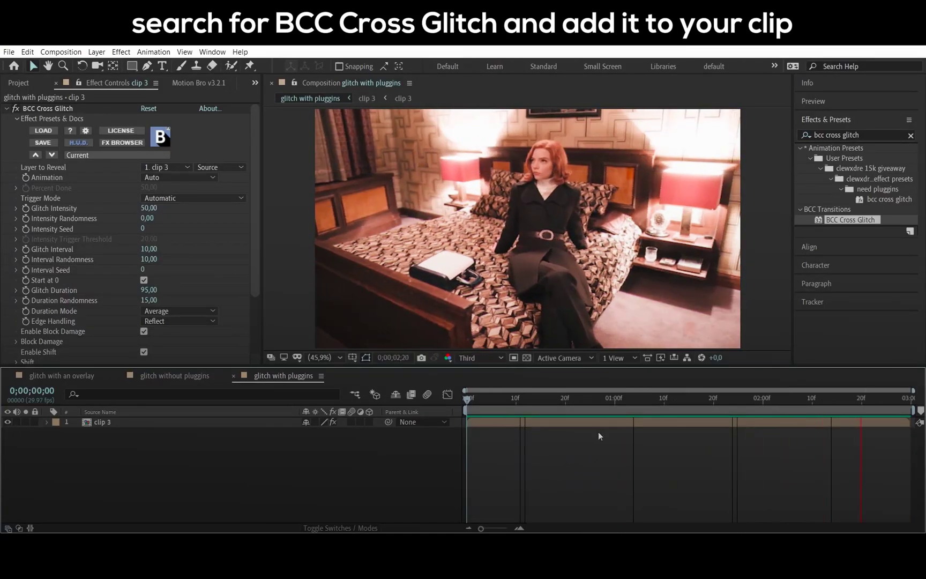
left_click_drag(615, 398, 565, 412)
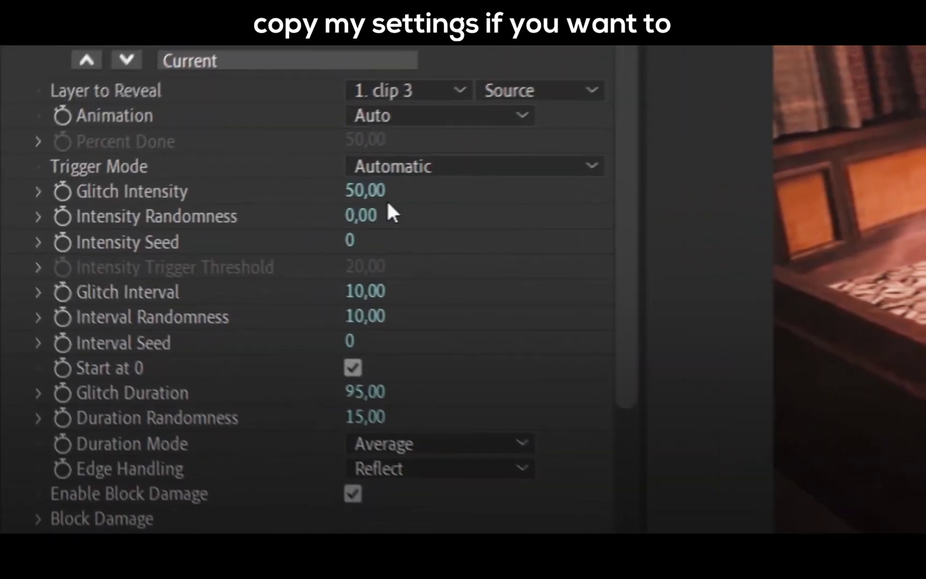
left_click(149, 208)
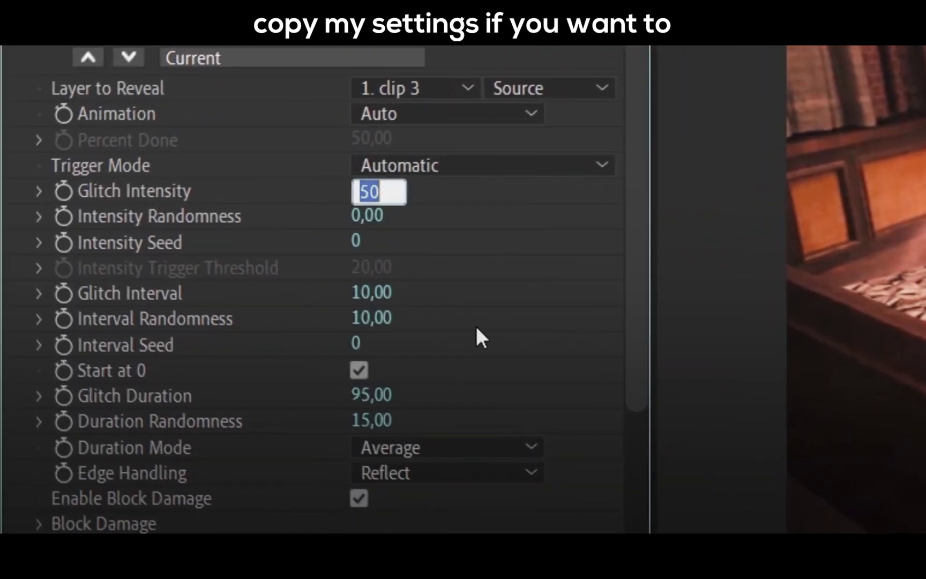
Set Glitch Intensity 10 with Start at 0 enabled and Glitch Duration 80, then preview
type("10")
key("Return")
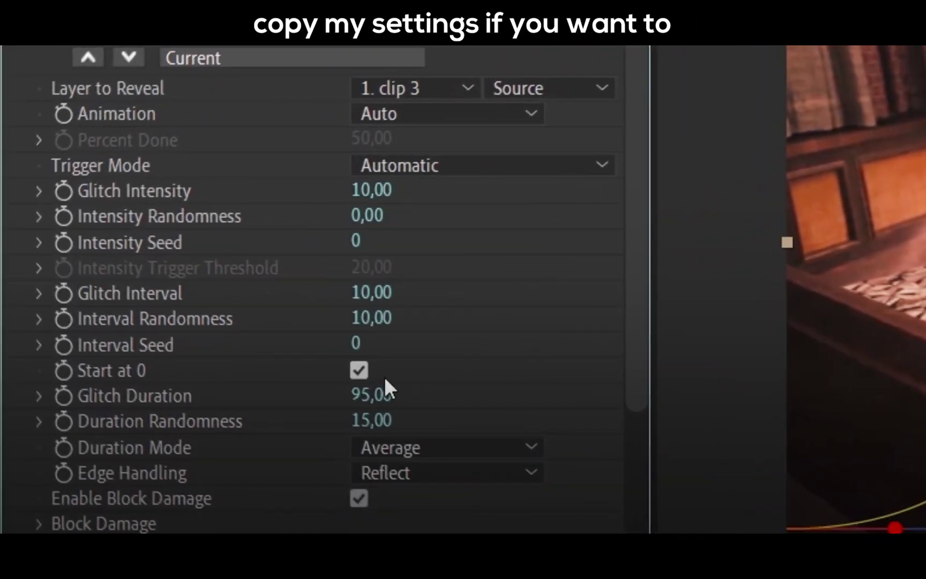
left_click(444, 369)
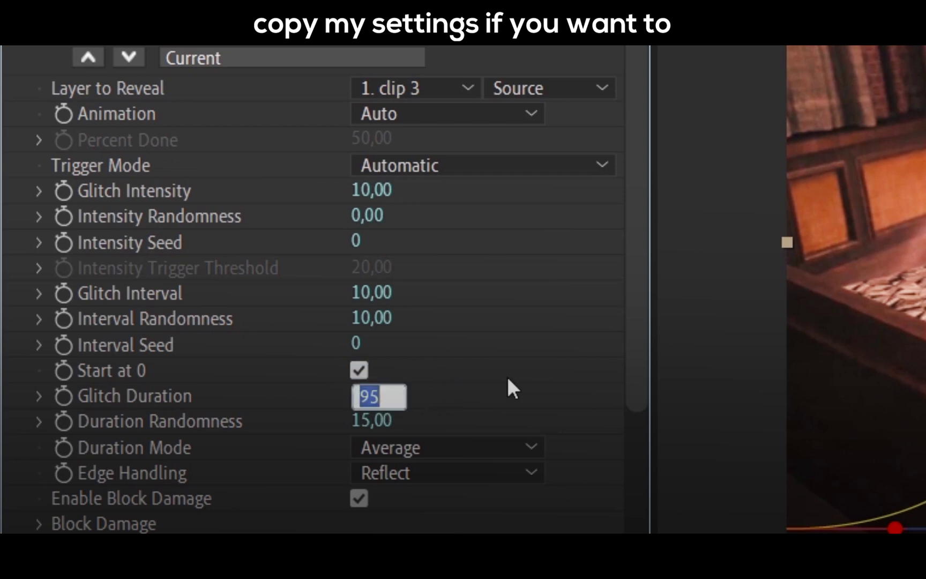
type("80")
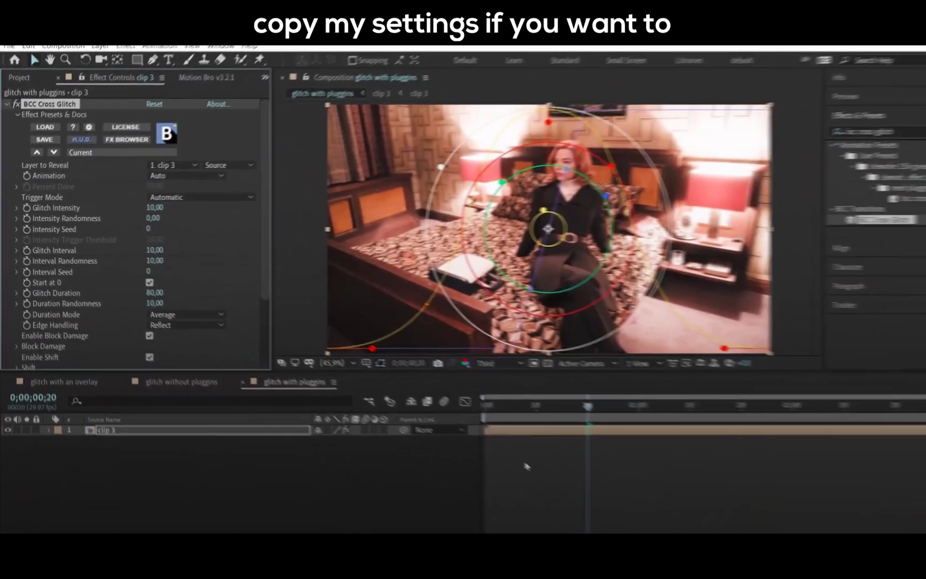
key("space")
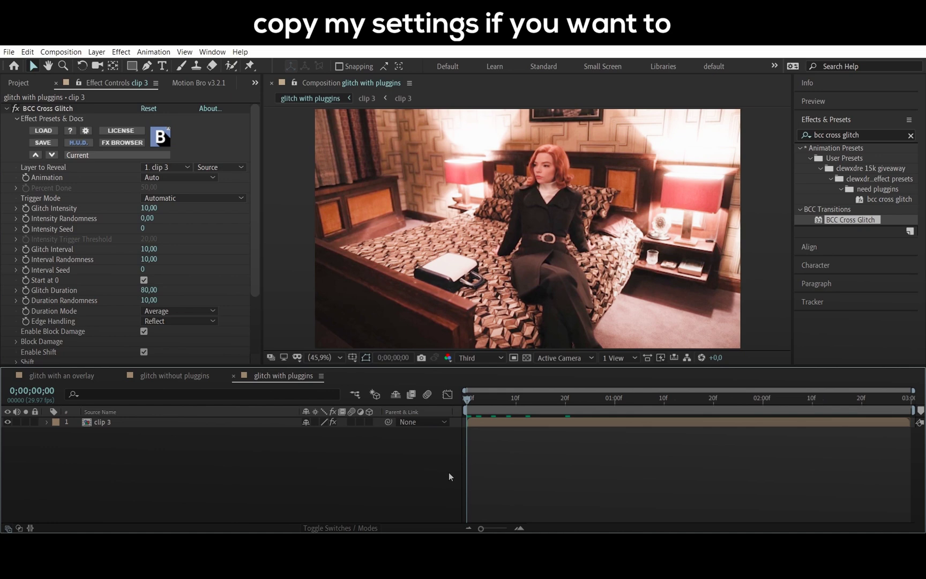
key("space")
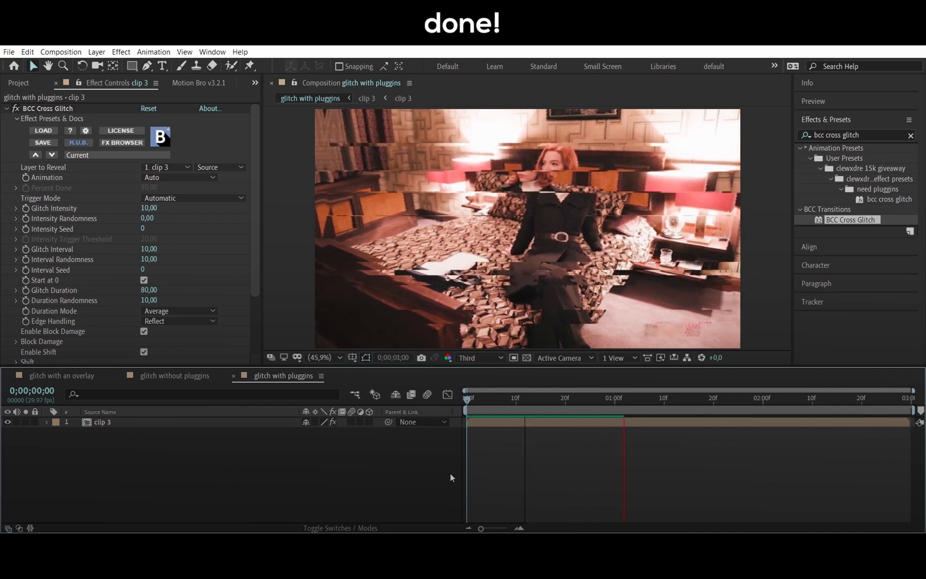